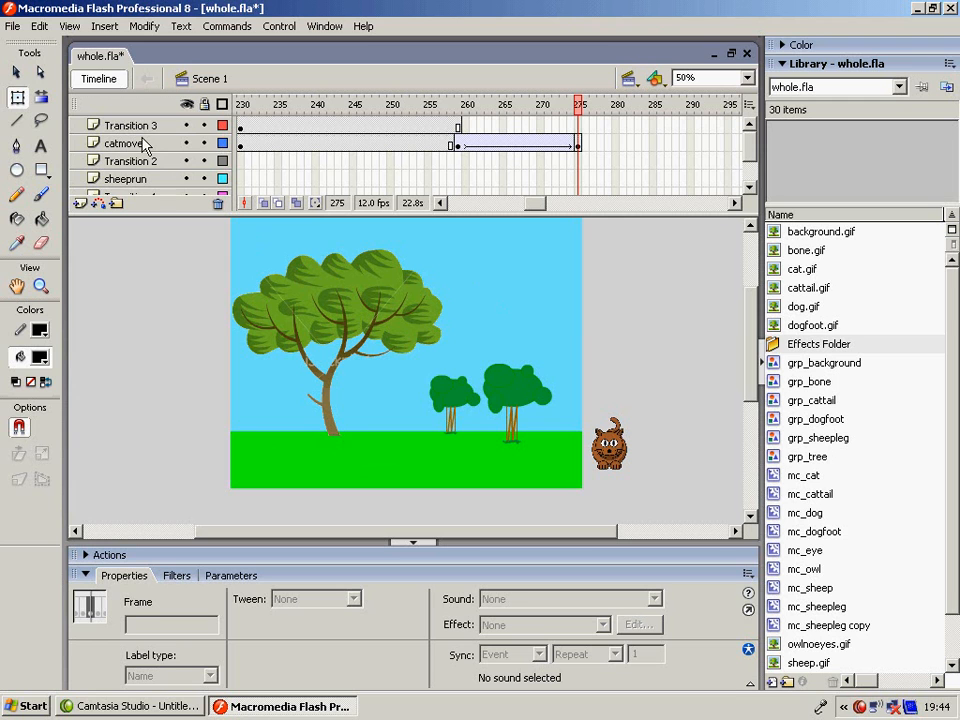
Add a new layer at the top of the layer stack and name it "bone".
left_click(79, 203)
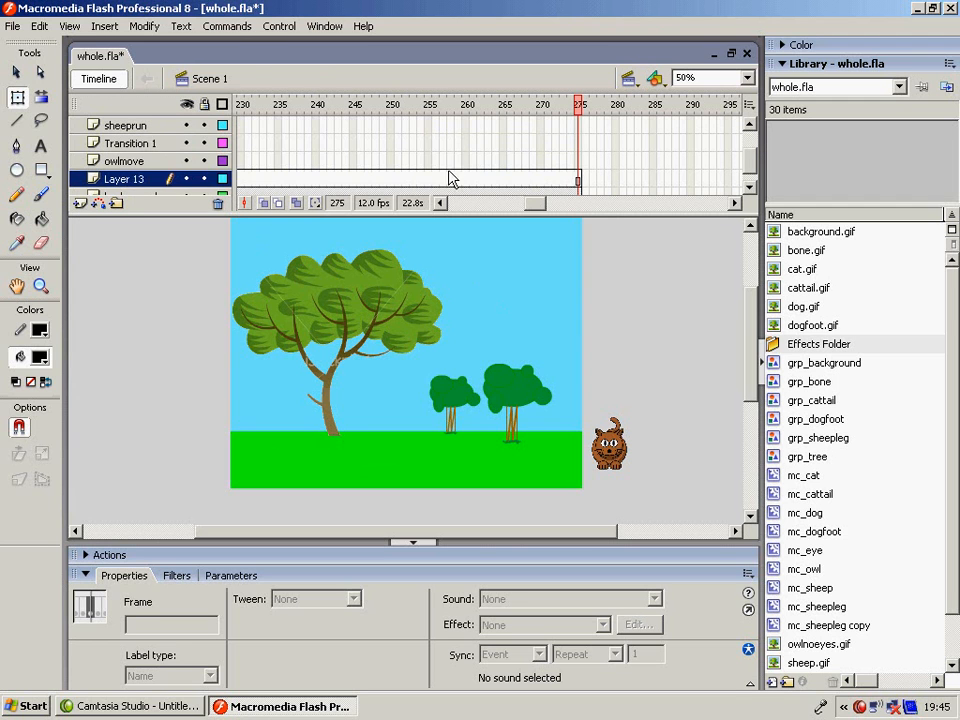
left_click(128, 179)
scroll(128, 117, "up", 1)
scroll(128, 117, "up", 1)
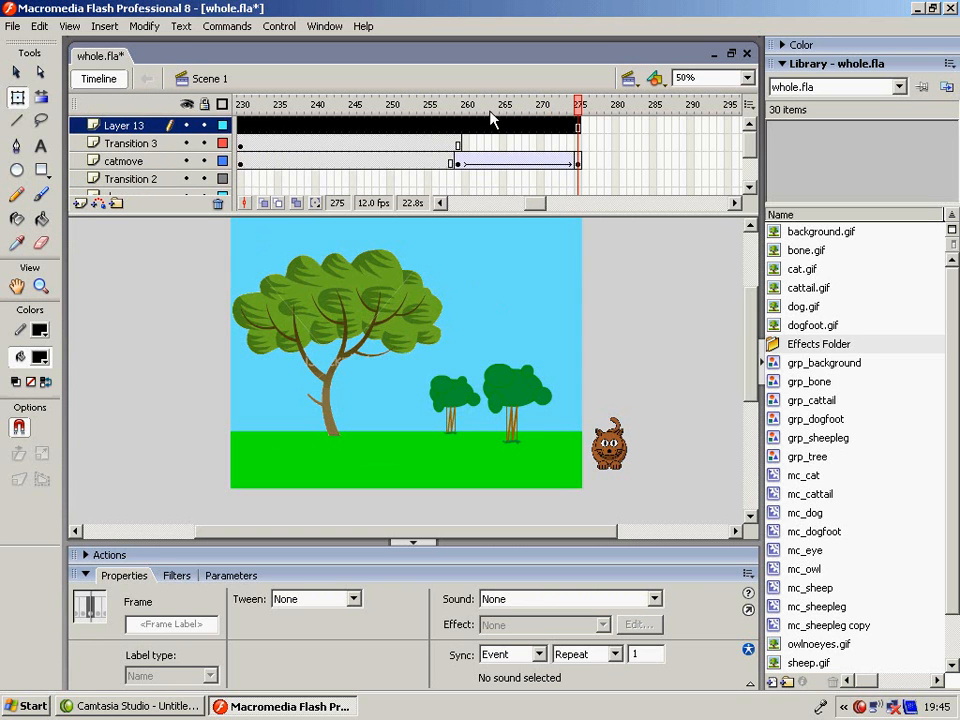
double_click(128, 125)
type("b")
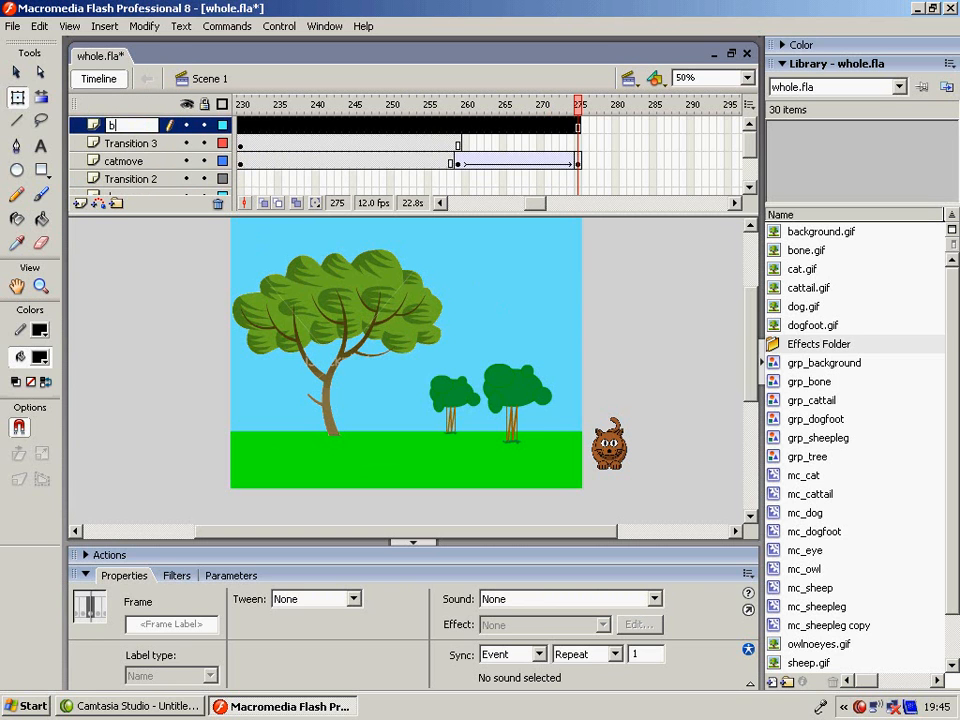
type("one")
Insert a keyframe at frame 275 of the bone layer and place grp_bone just off the stage's left edge, level with the grass.
left_click(578, 127)
right_click(578, 128)
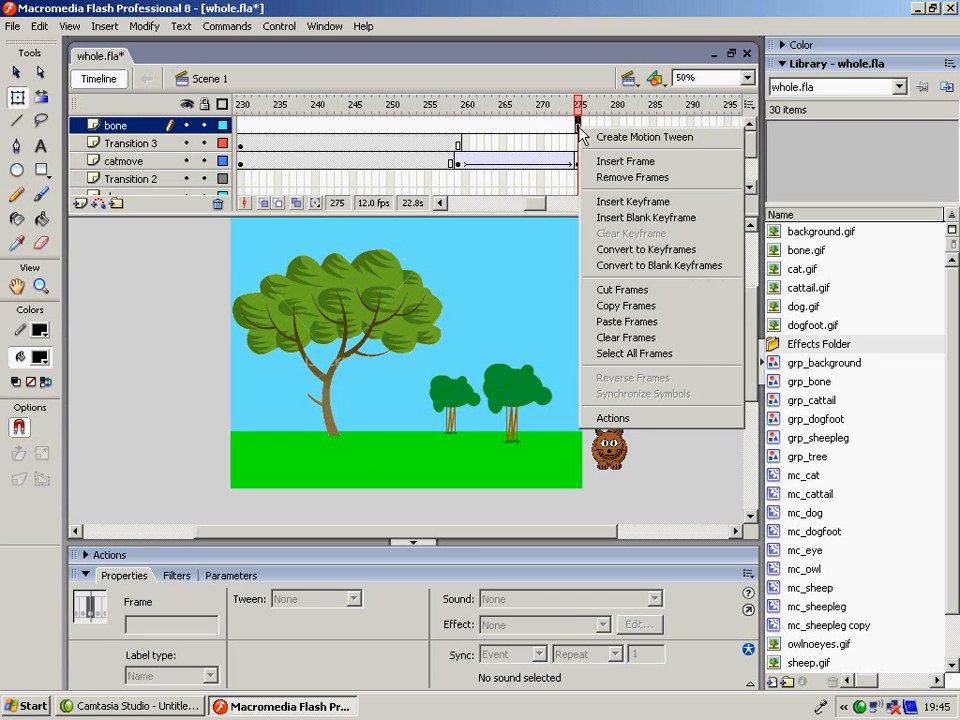
left_click(633, 203)
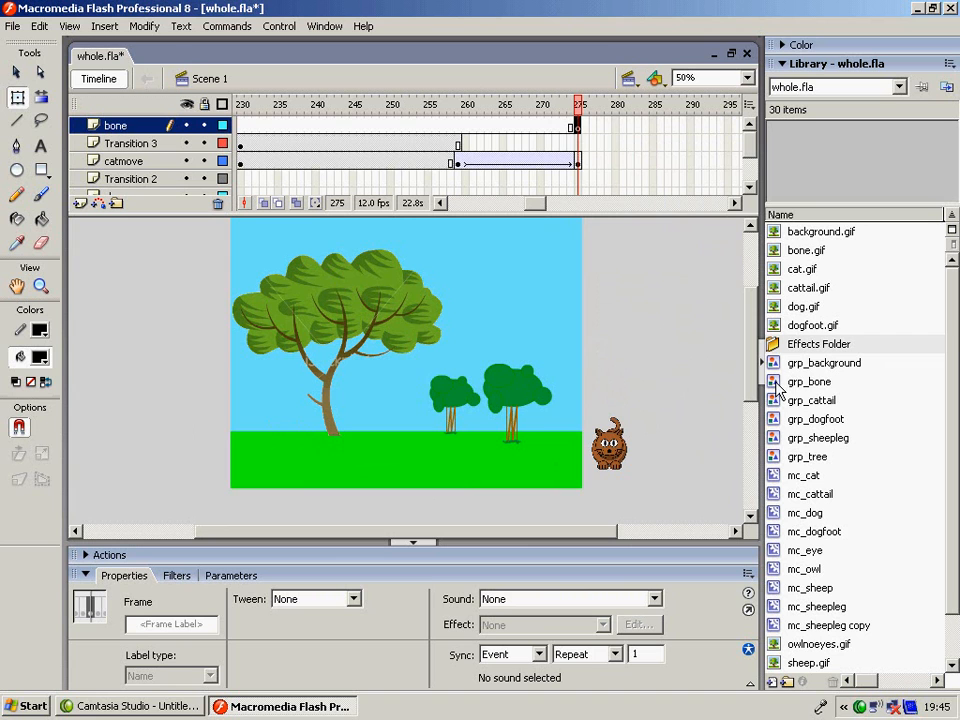
left_click_drag(778, 390, 197, 453)
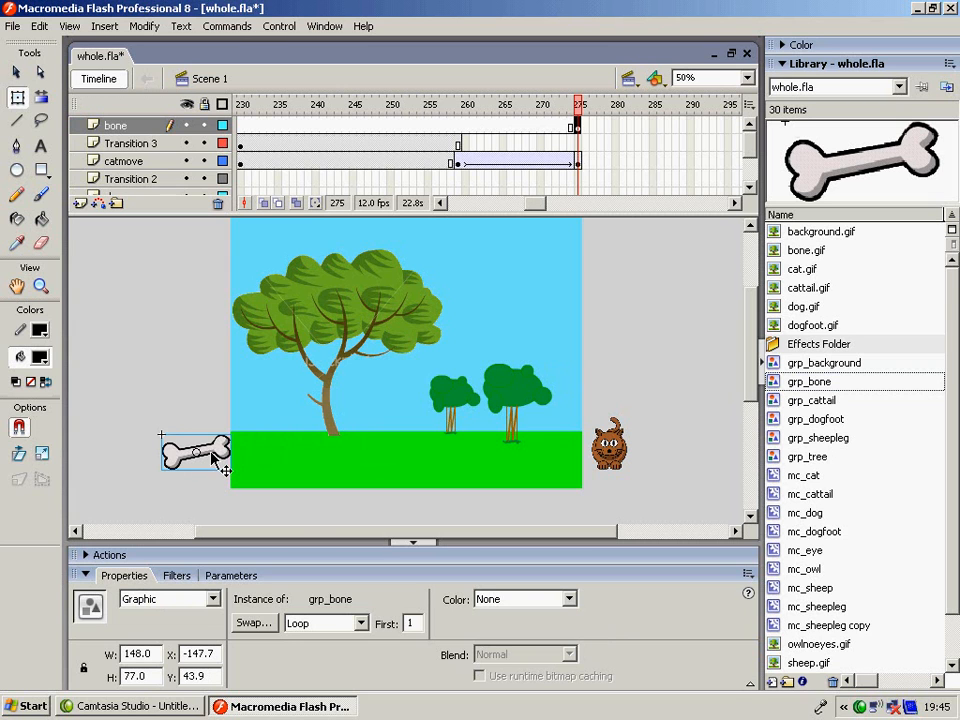
Convert the placed bone to a graphic symbol named grp_bone2.
right_click(214, 460)
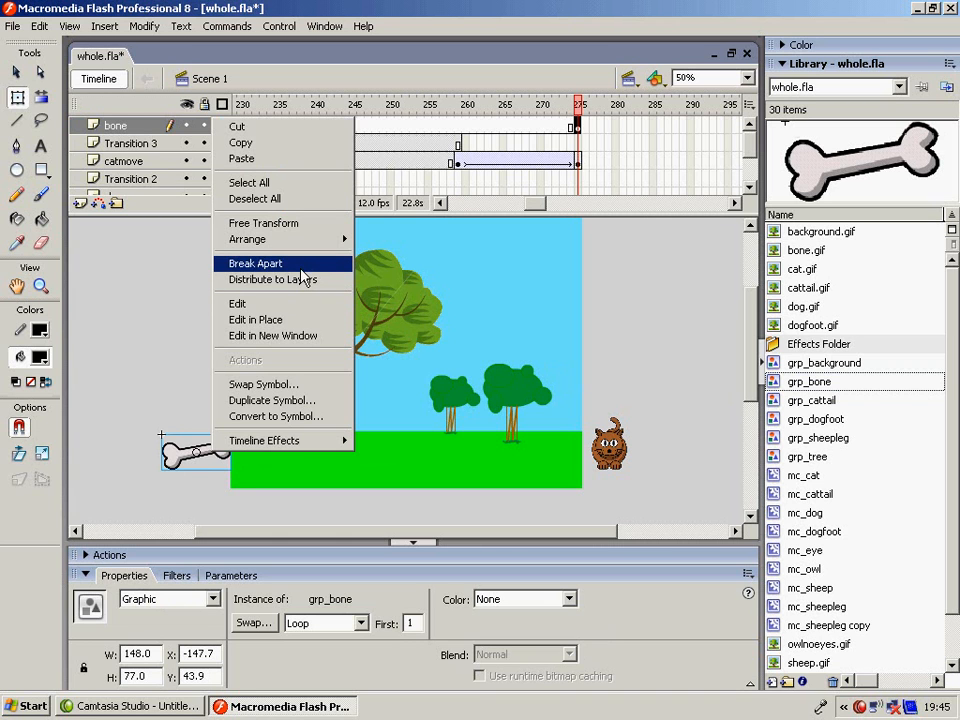
left_click(300, 416)
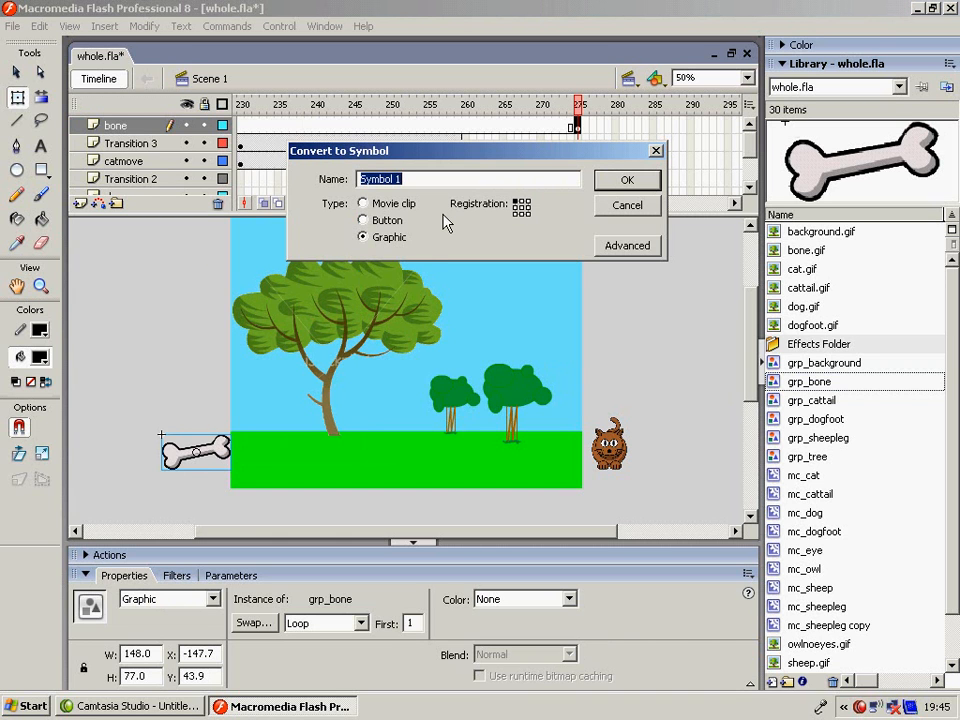
type("gp")
left_click(621, 184)
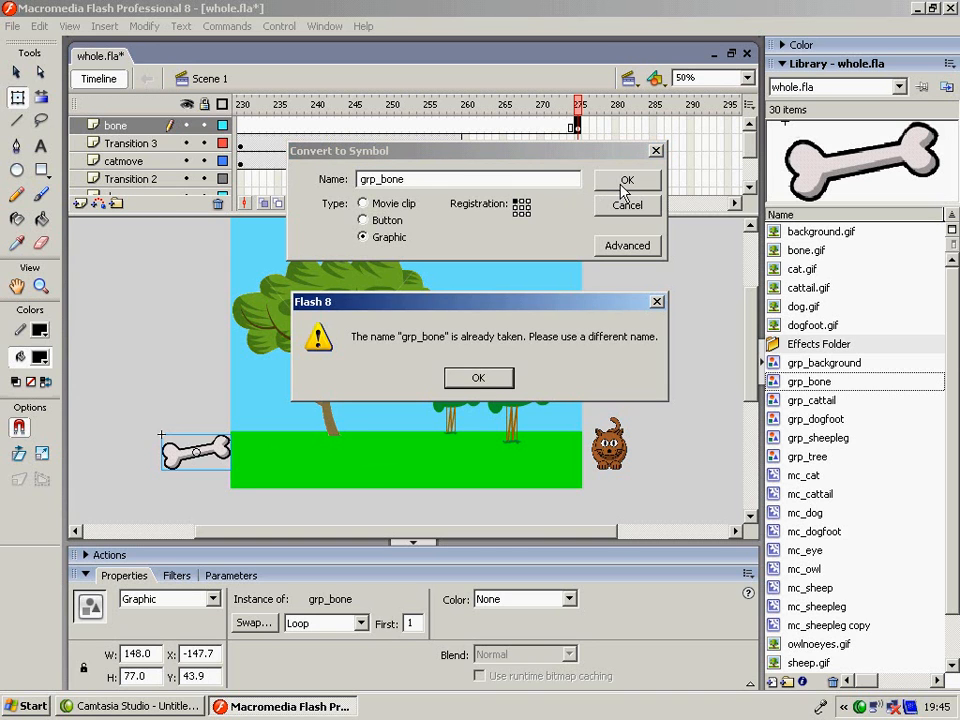
left_click(480, 378)
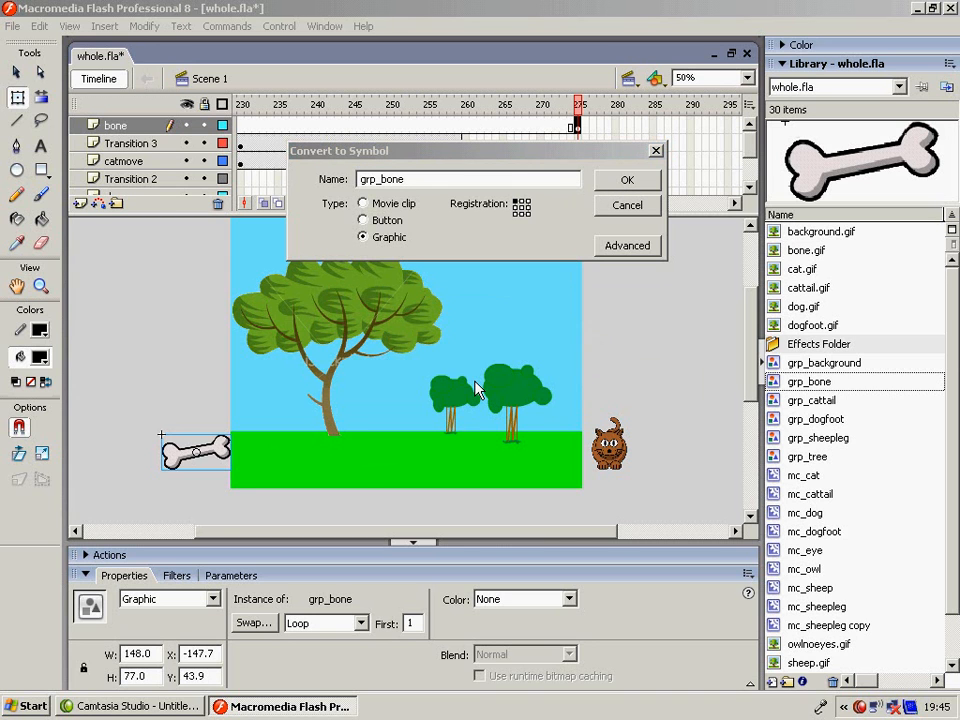
left_click(415, 180)
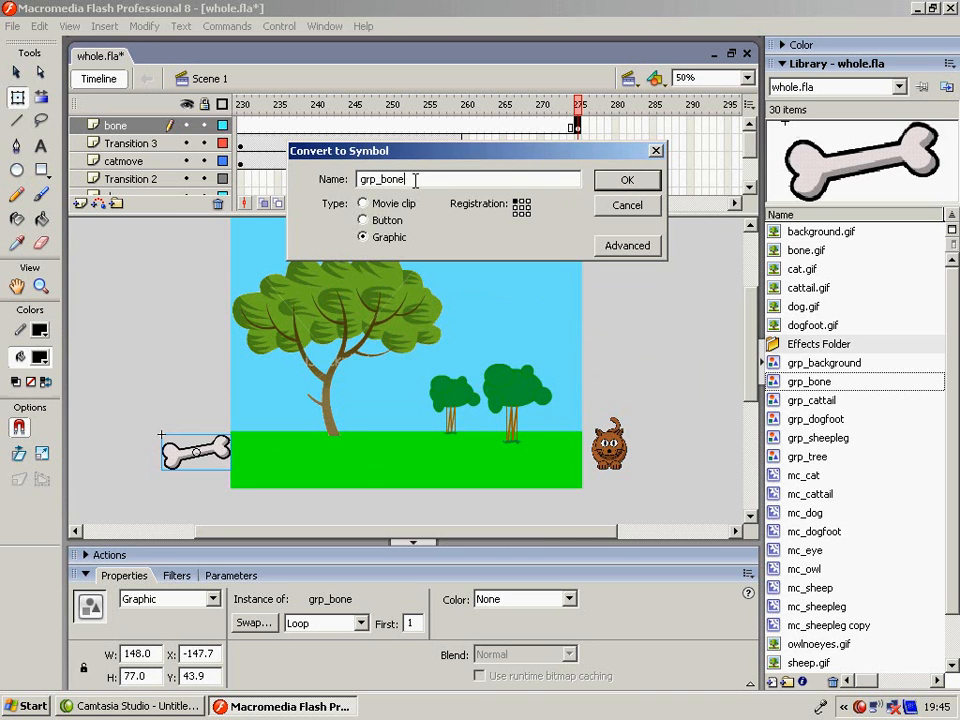
left_click(628, 181)
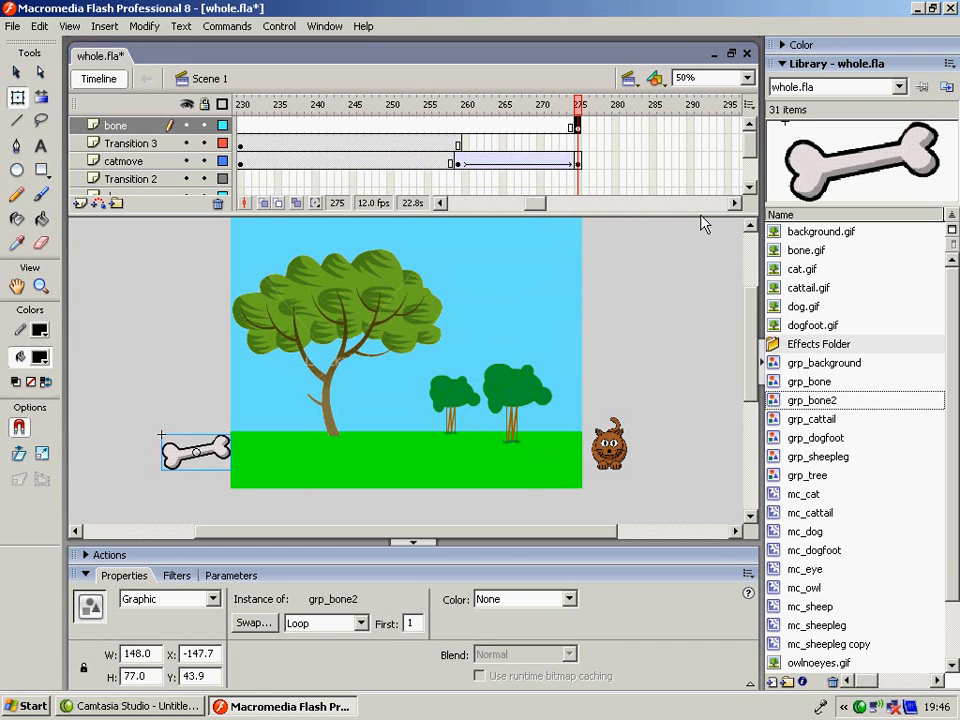
Insert a keyframe at frame 285 of the bone layer.
left_click(654, 127)
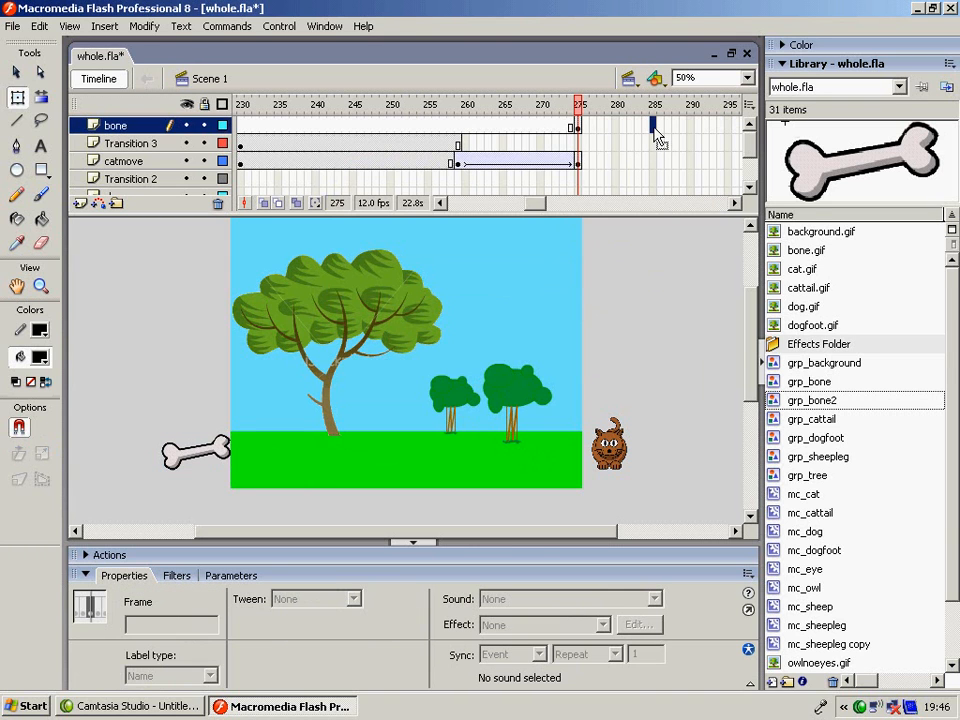
right_click(657, 136)
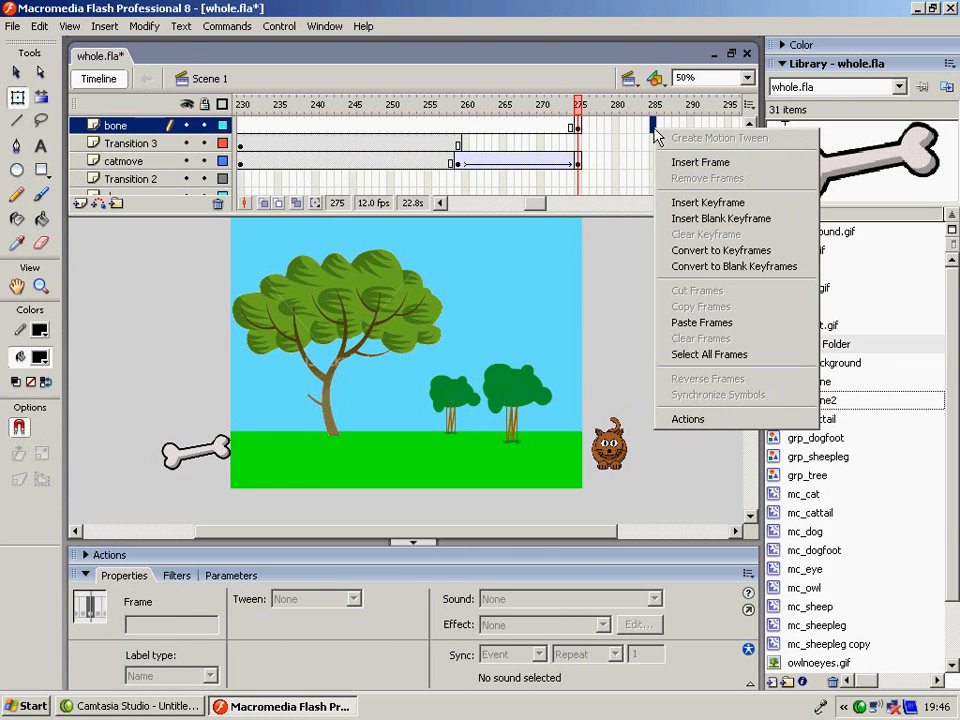
left_click(695, 203)
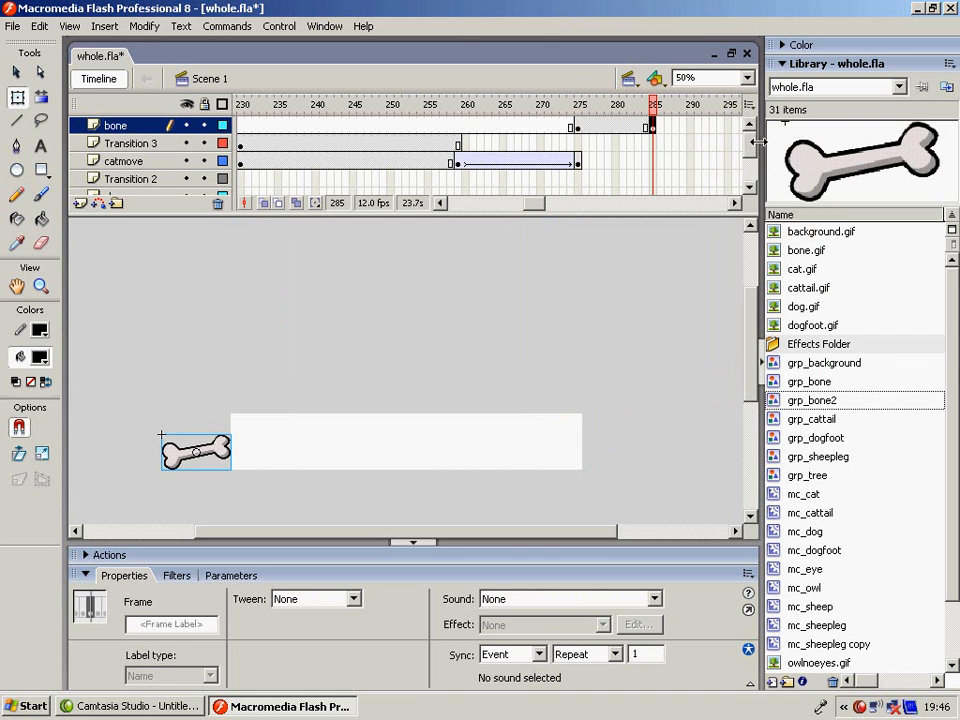
Extend the background layer's frames to frame 308.
left_click(756, 173)
left_click_drag(756, 173, 733, 189)
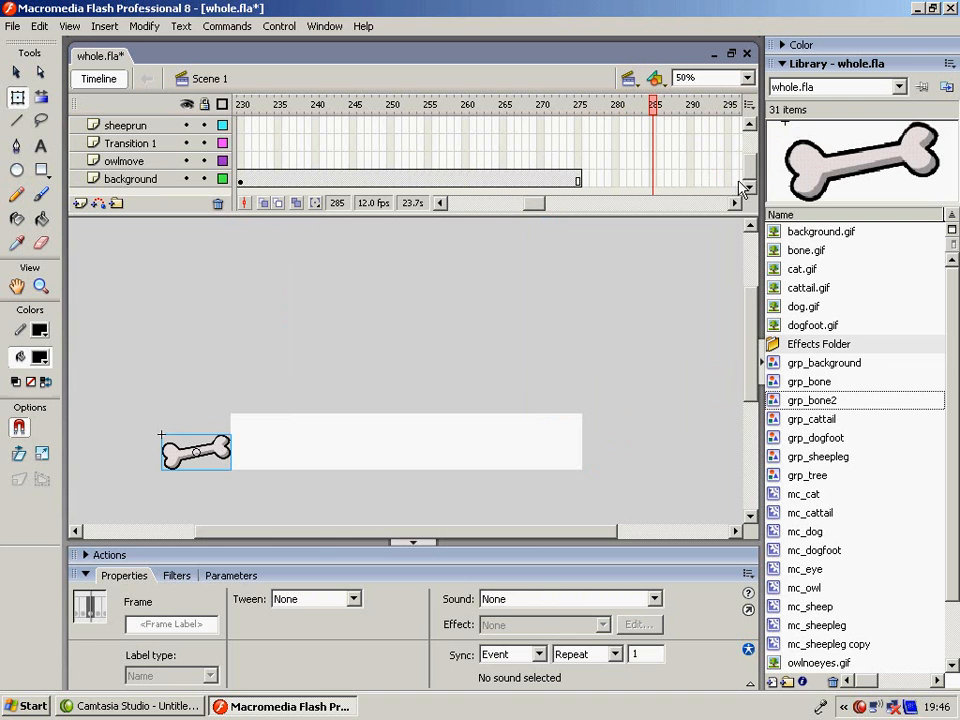
left_click(735, 203)
left_click(735, 203)
left_click(712, 178)
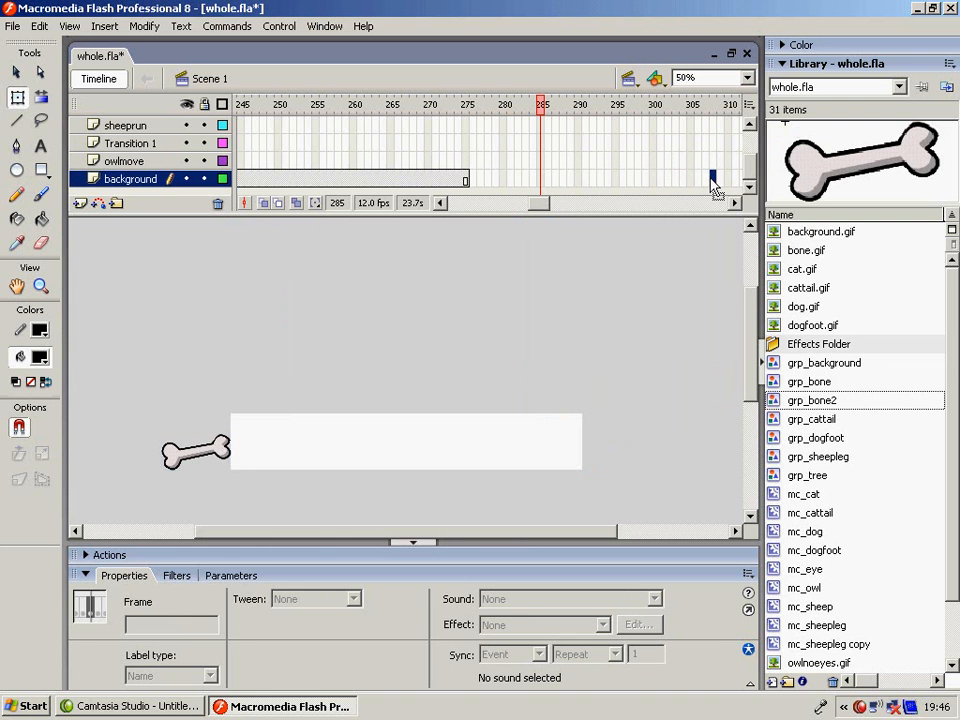
right_click(712, 179)
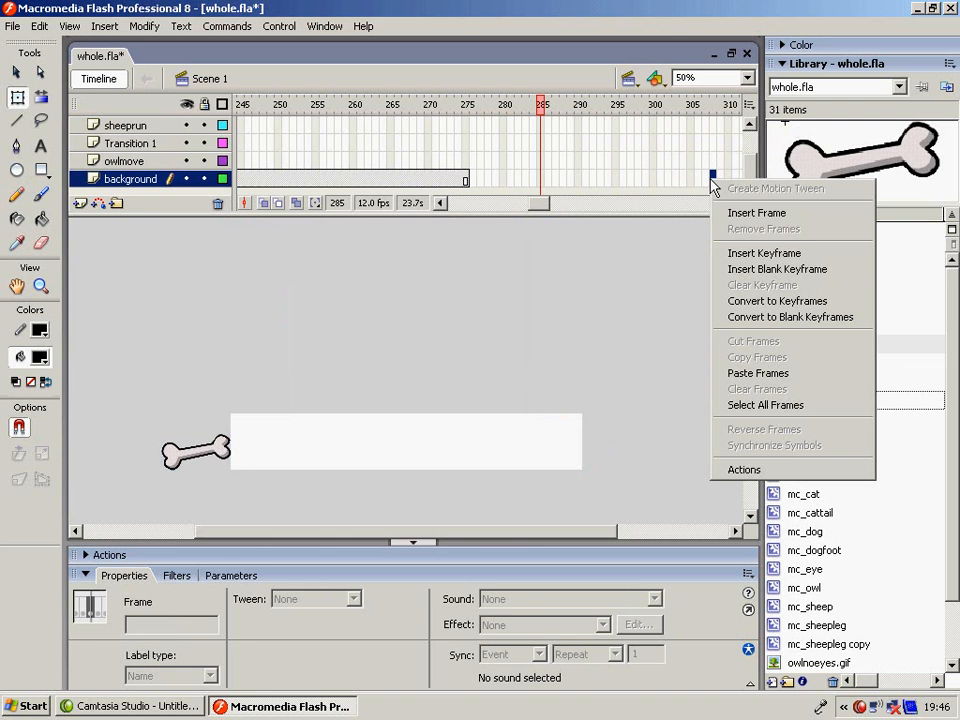
left_click(758, 213)
At frame 285, move the bone to the right end of the grass, at about X 584, Y 52.
left_click(752, 148)
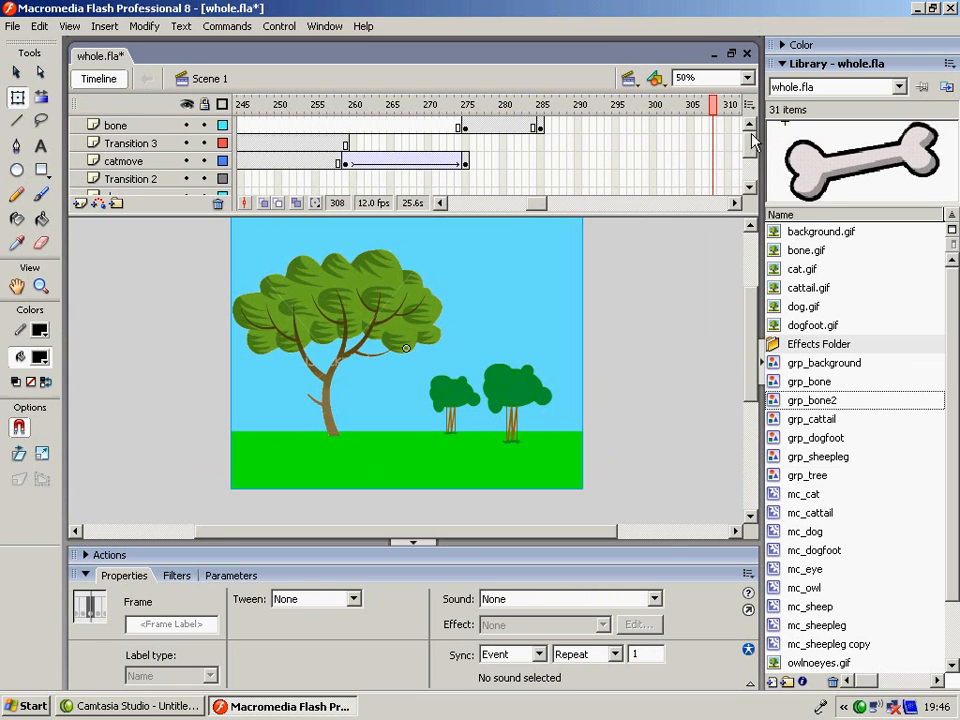
left_click(465, 127)
left_click(540, 127)
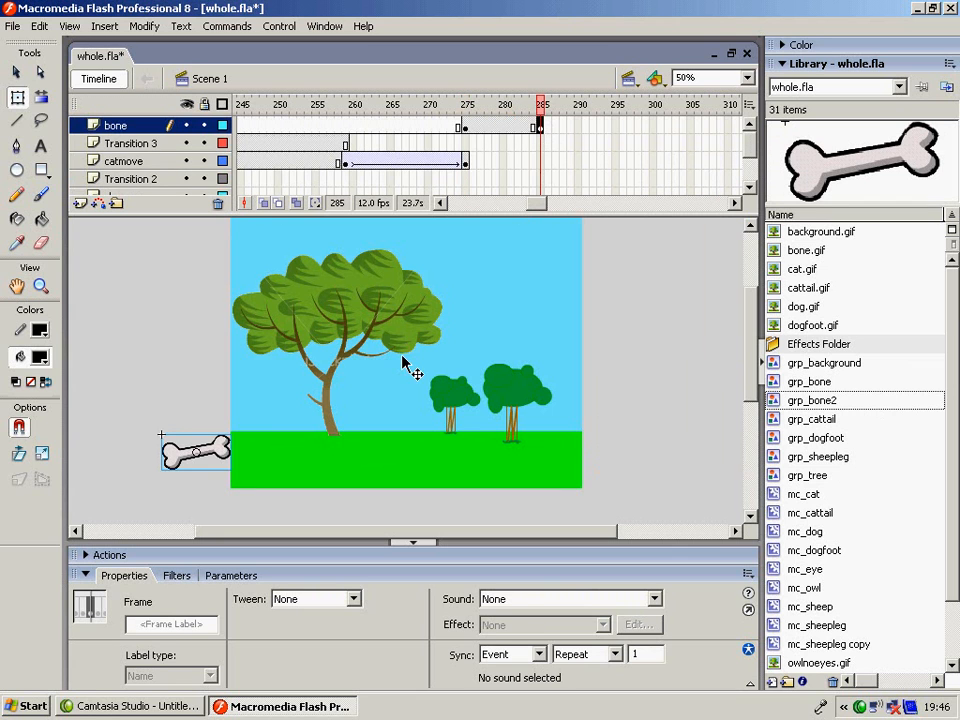
left_click_drag(386, 435, 556, 465)
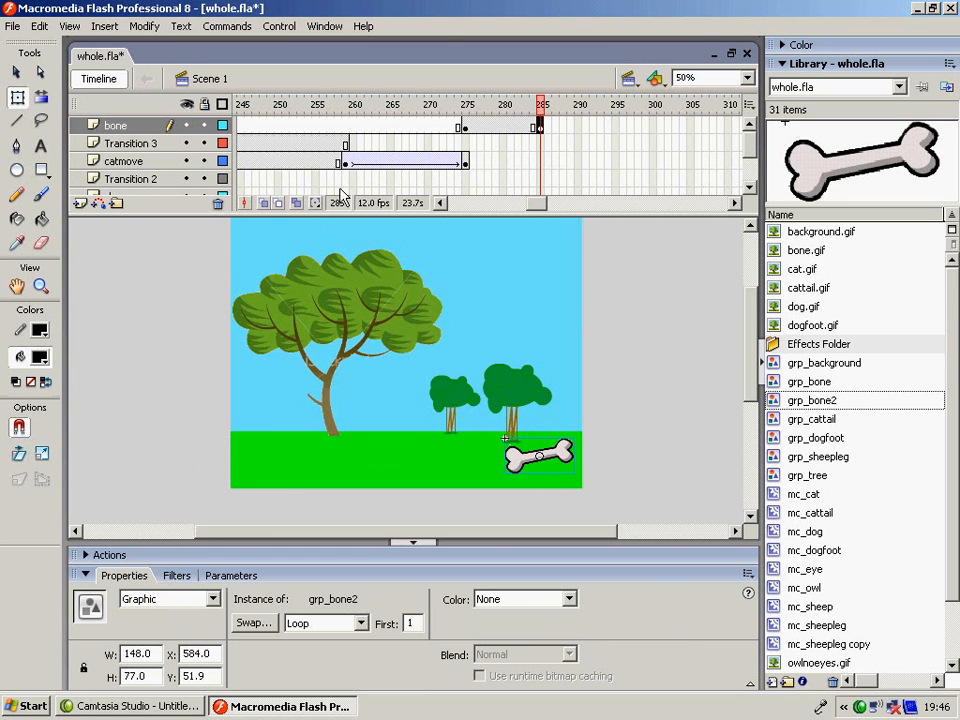
Insert a bone keyframe at frame 295 and move the bone back off the stage's left side, to about X -172, Y 54.
left_click(617, 127)
right_click(620, 132)
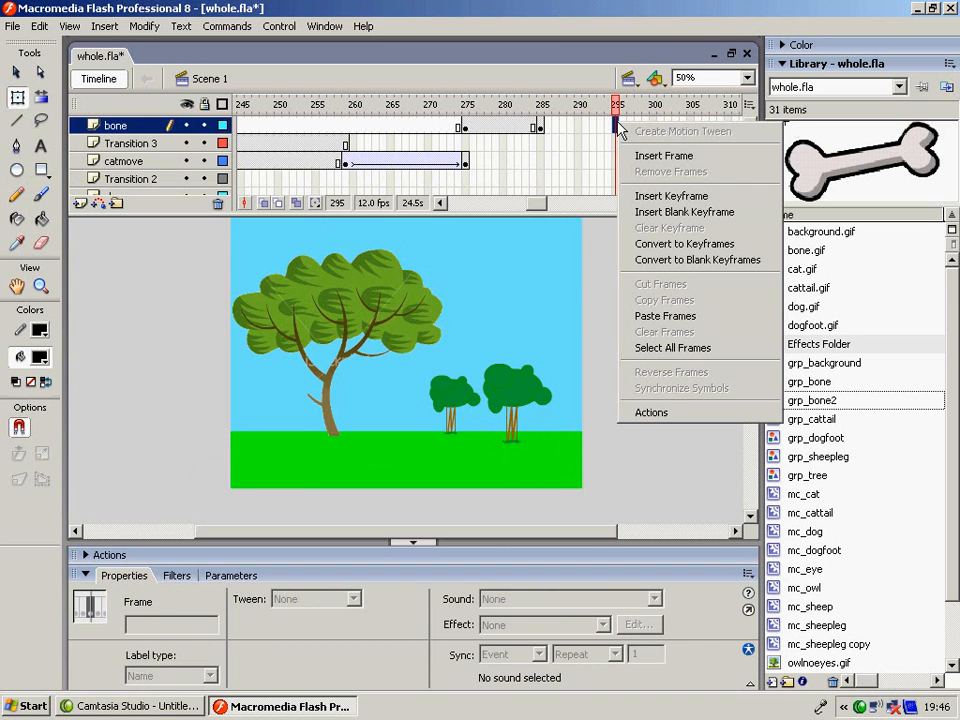
left_click(671, 197)
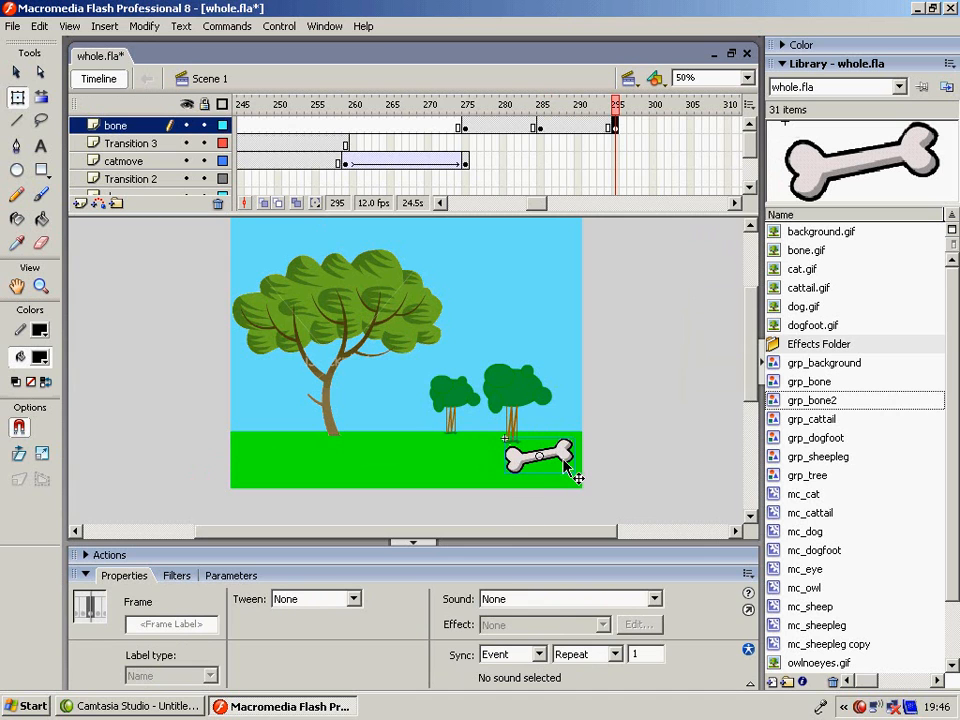
left_click_drag(508, 454, 151, 450)
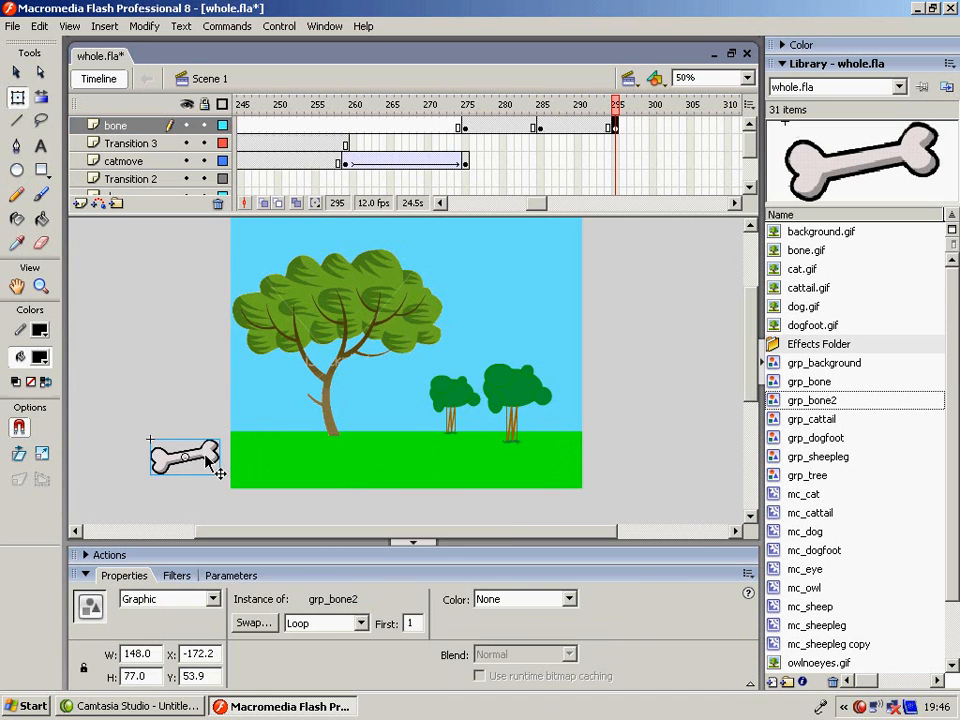
Compare the bone's position at frames 275 and 295, and delete the bone from frame 295.
left_click(466, 128)
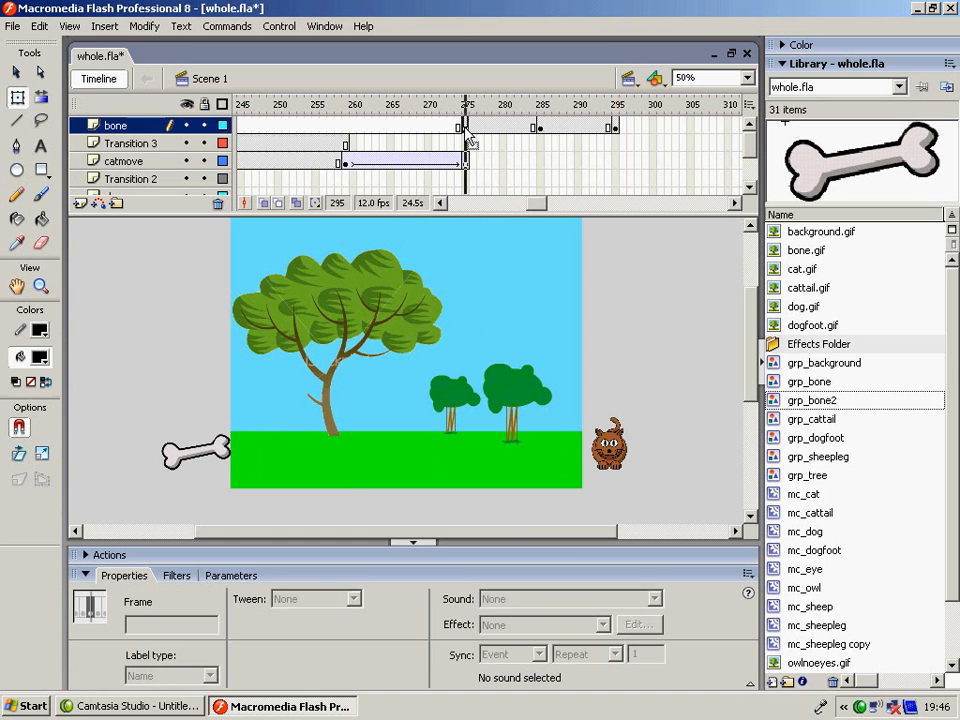
left_click(615, 128)
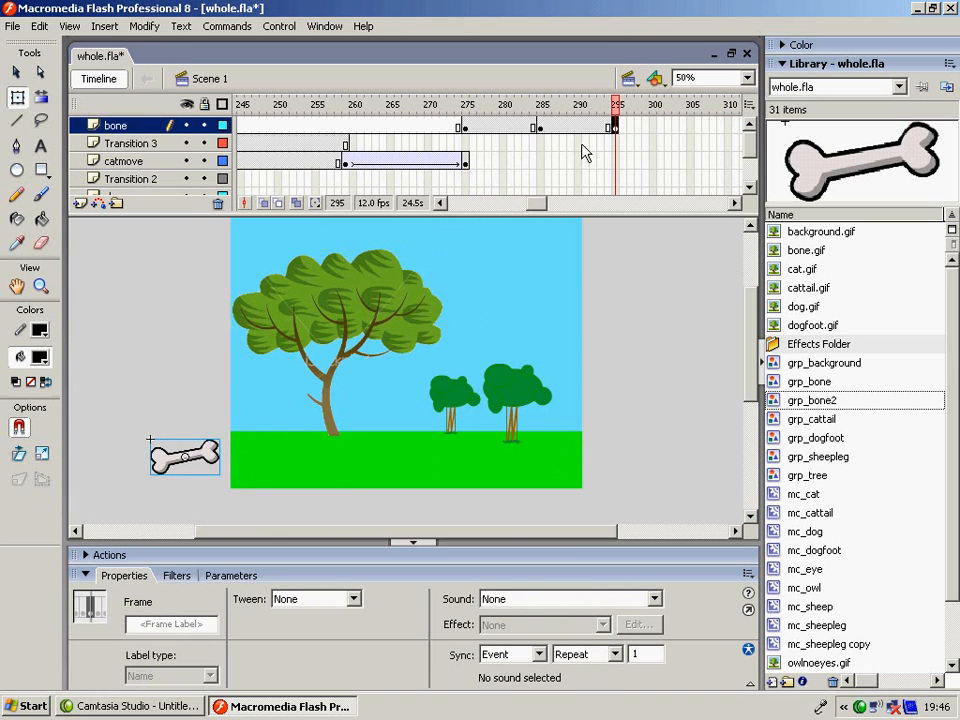
left_click(202, 462)
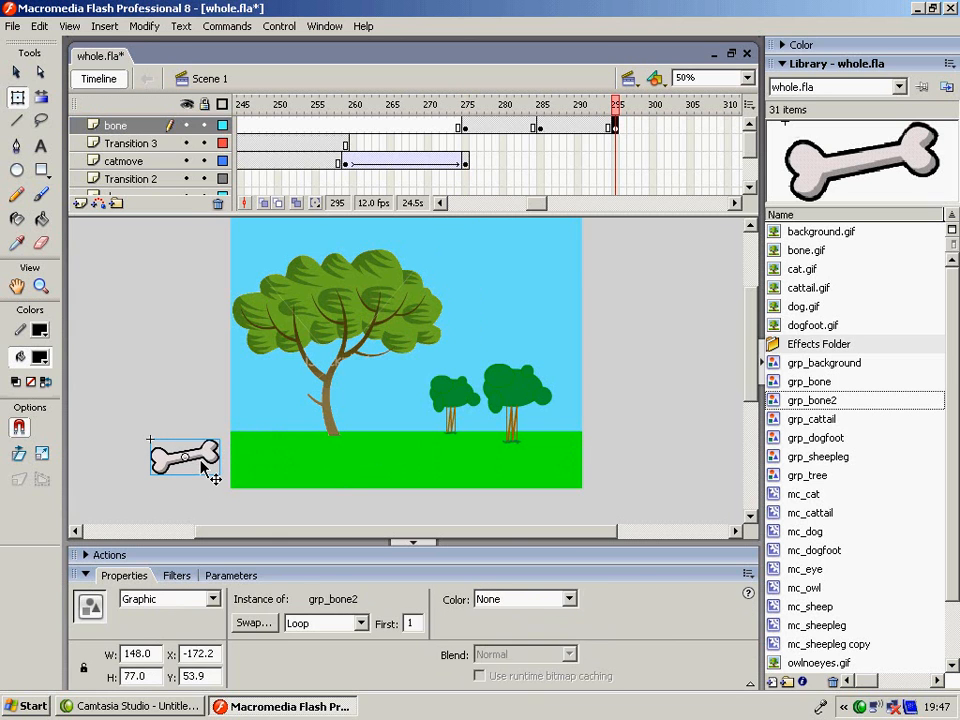
key("Delete")
Copy the bone from frame 275 and paste it in place at frame 295.
left_click(466, 128)
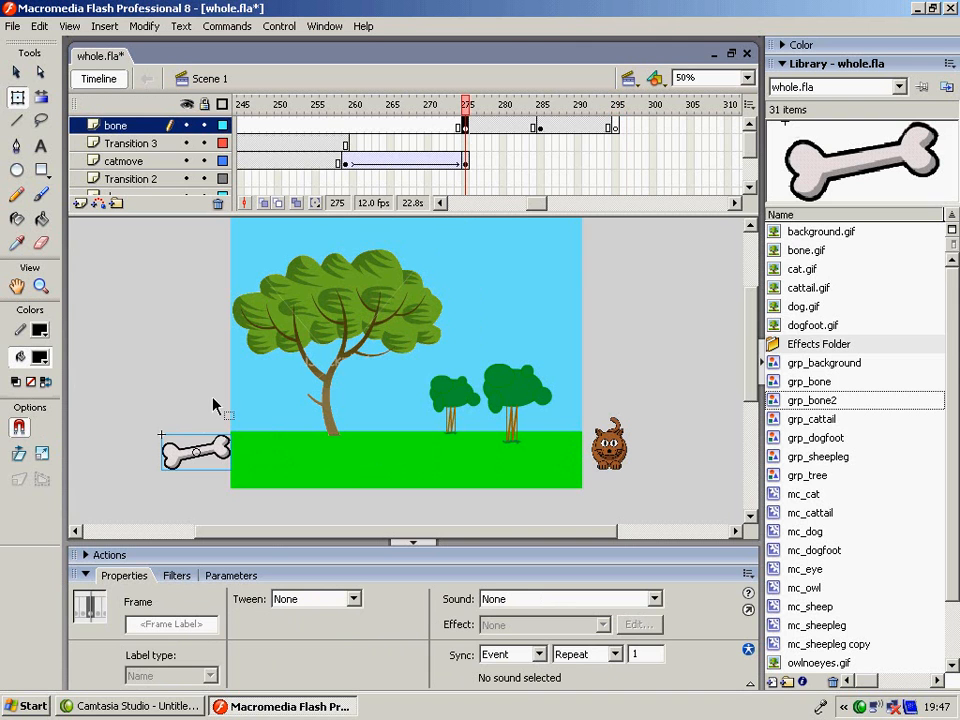
left_click(220, 452)
right_click(218, 450)
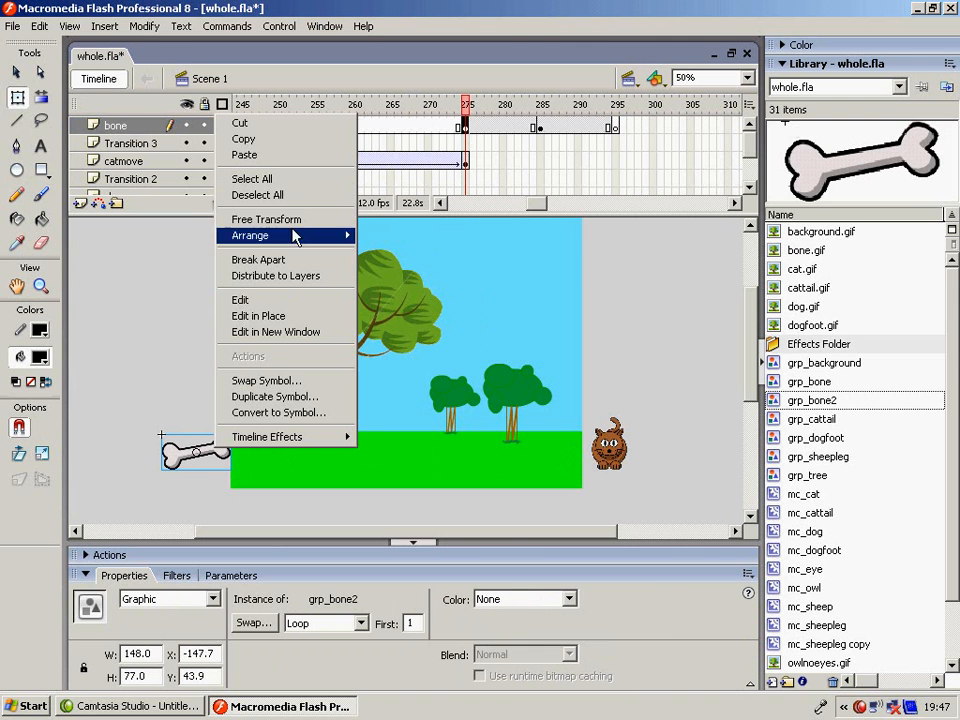
left_click(293, 139)
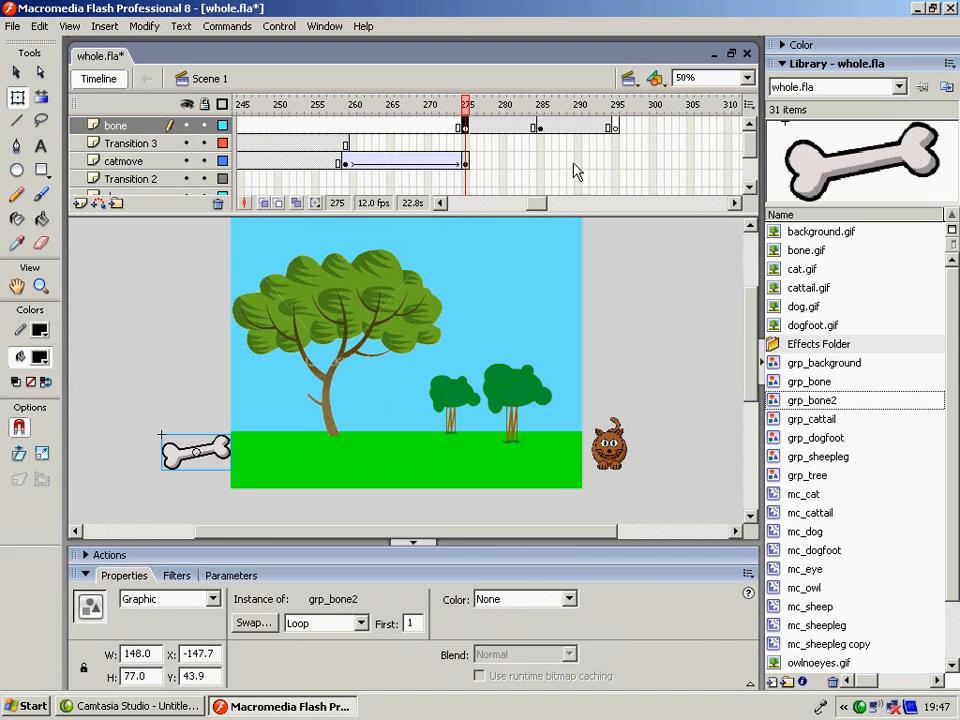
left_click(614, 128)
left_click(200, 460)
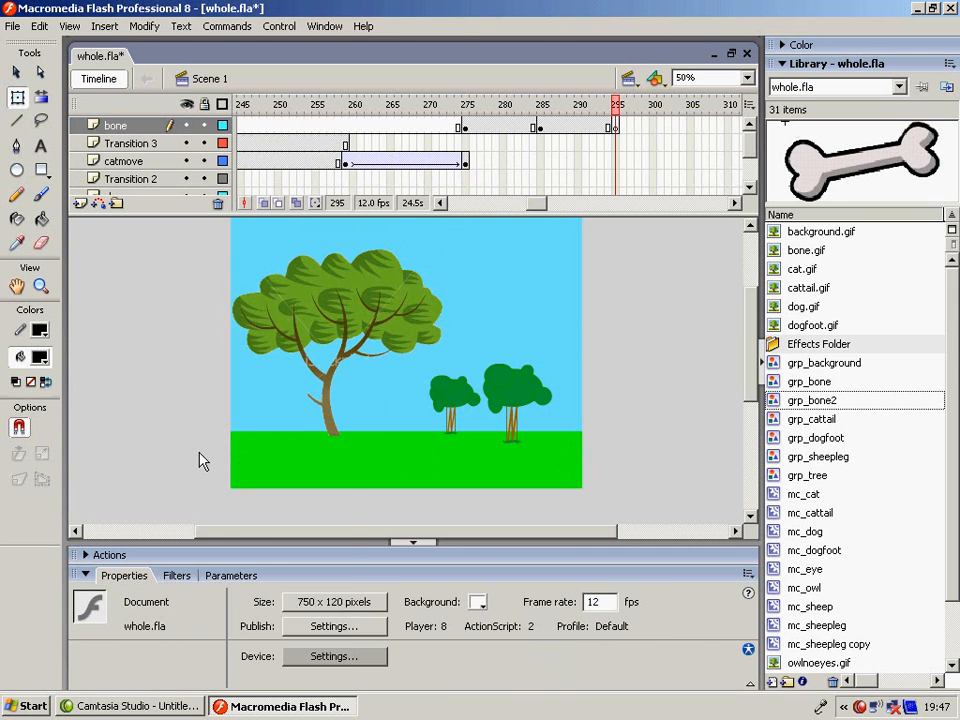
right_click(200, 459)
left_click(255, 510)
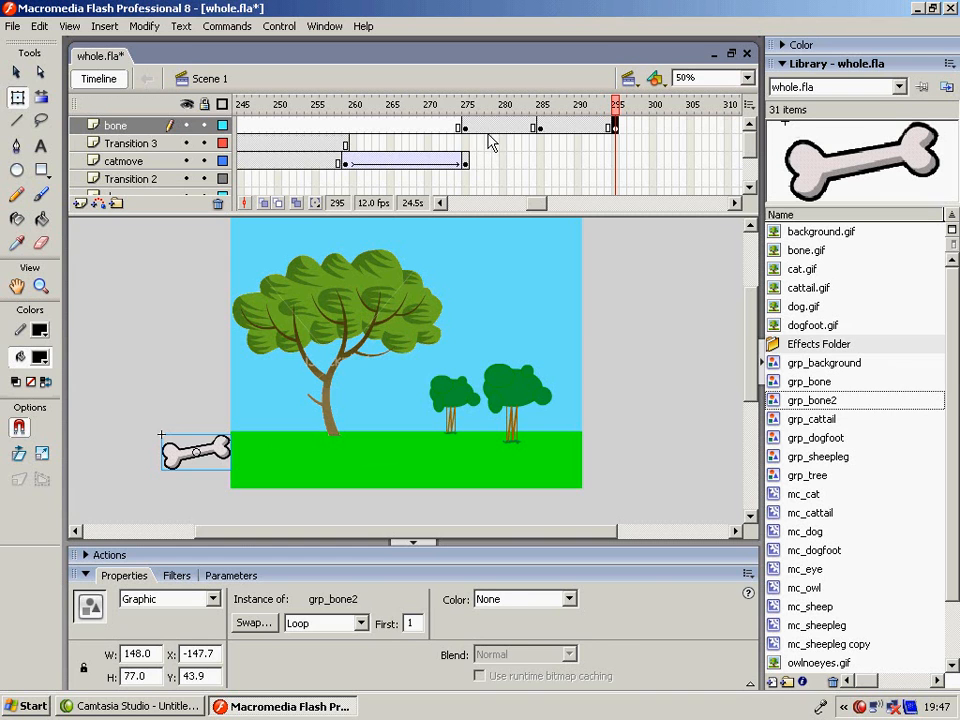
Apply a Motion tween to both bone spans, from frame 275 to 285 and from 285 to 295.
left_click_drag(487, 128, 578, 128)
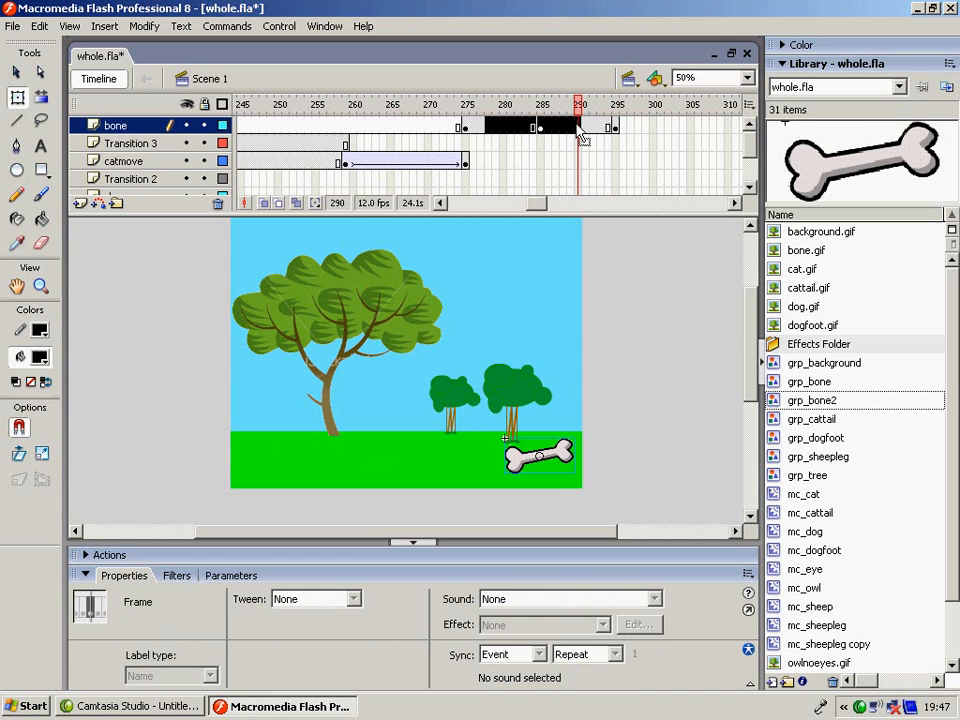
left_click(353, 599)
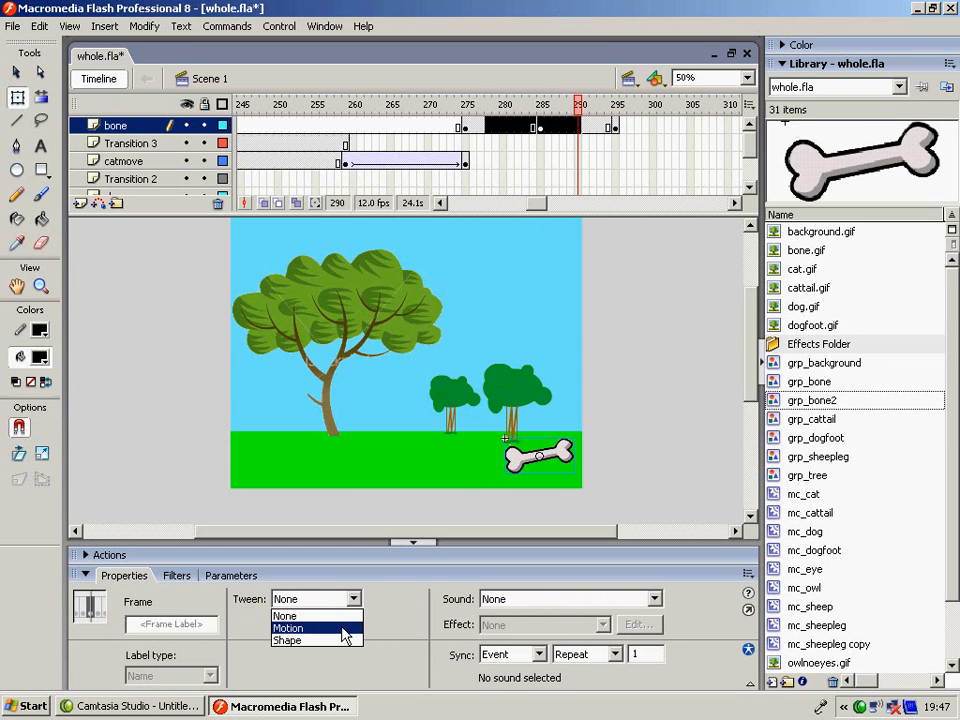
left_click(343, 628)
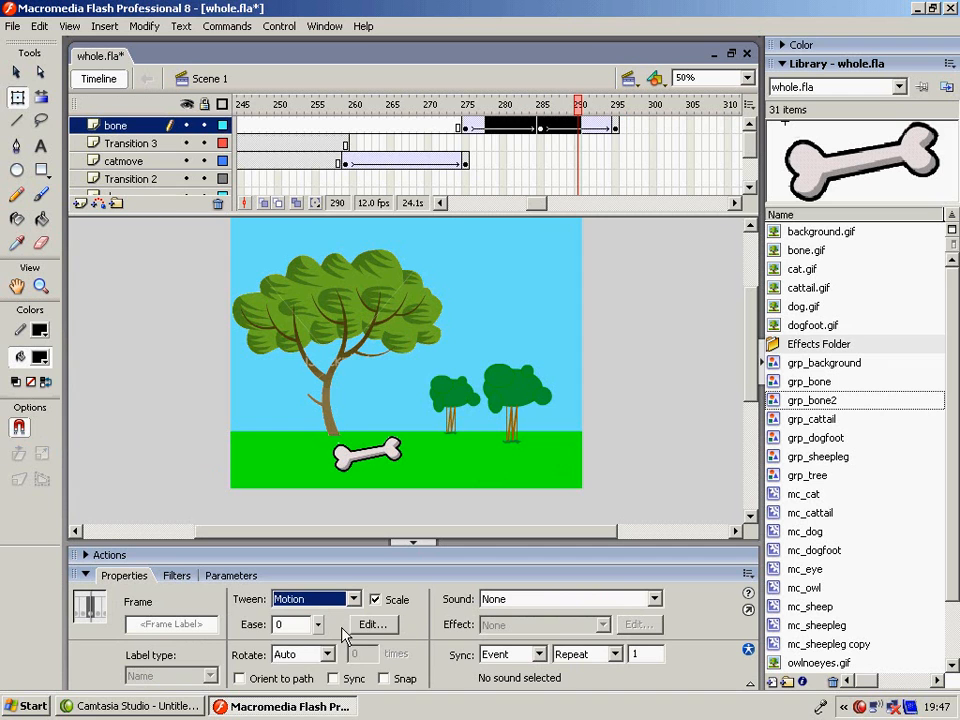
Preview the bone's slide across the stage by playing the animation from frame 274.
left_click(456, 108)
left_click(466, 109)
left_click_drag(470, 118, 593, 118)
left_click(457, 108)
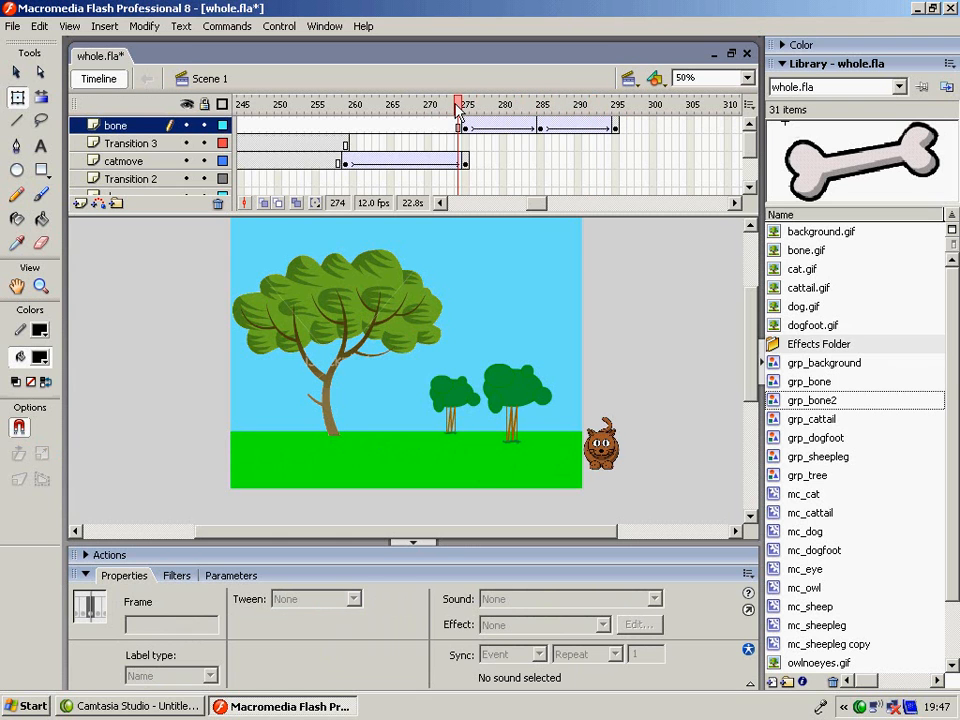
key("Return")
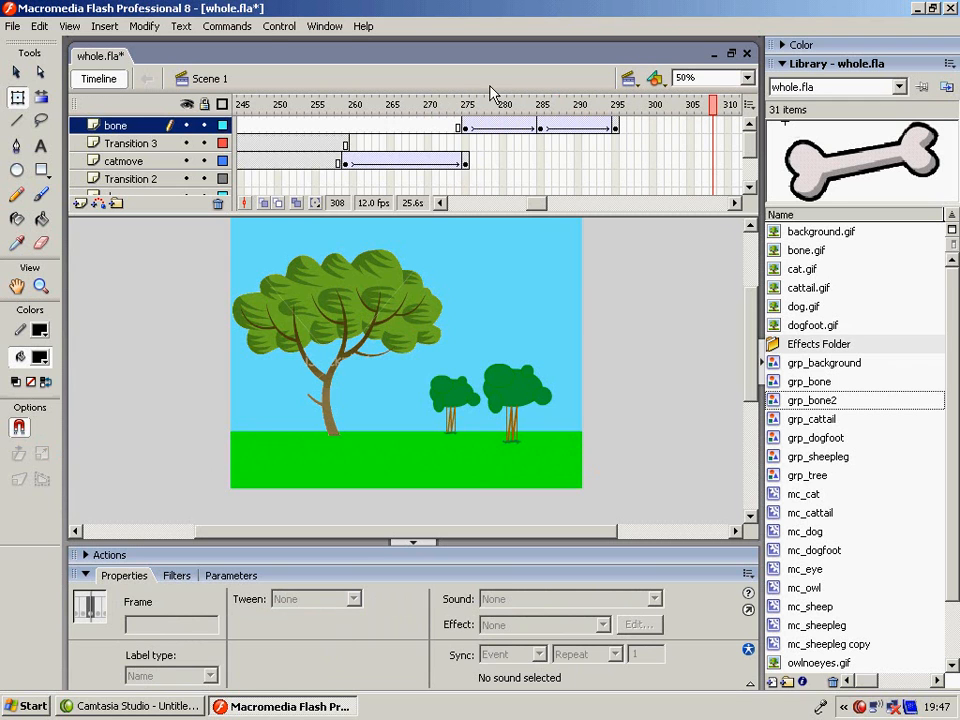
left_click(461, 107)
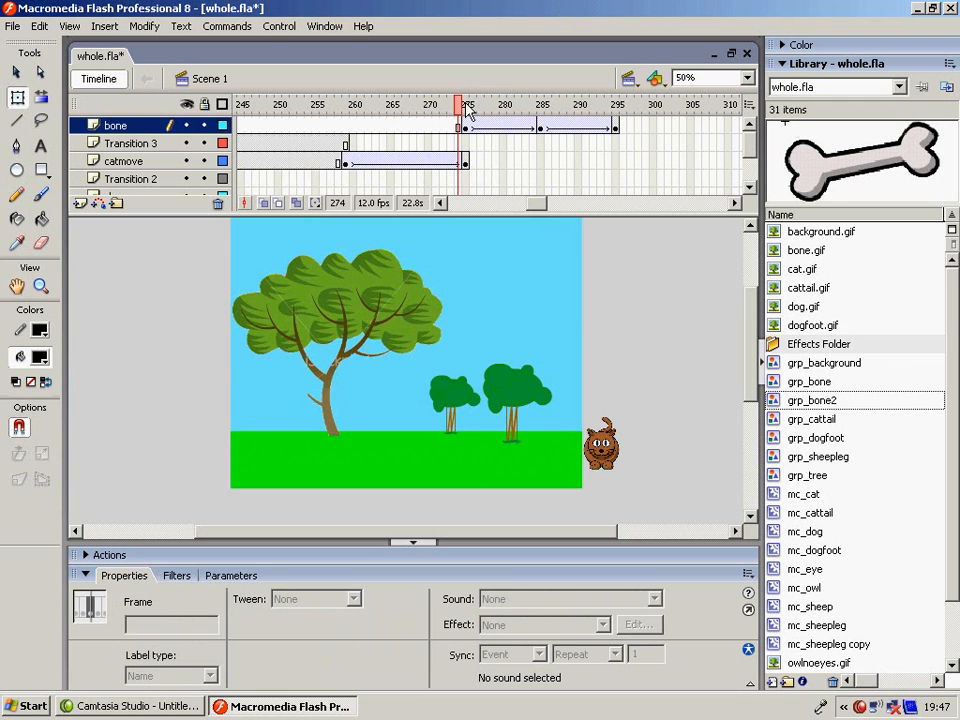
left_click(467, 106)
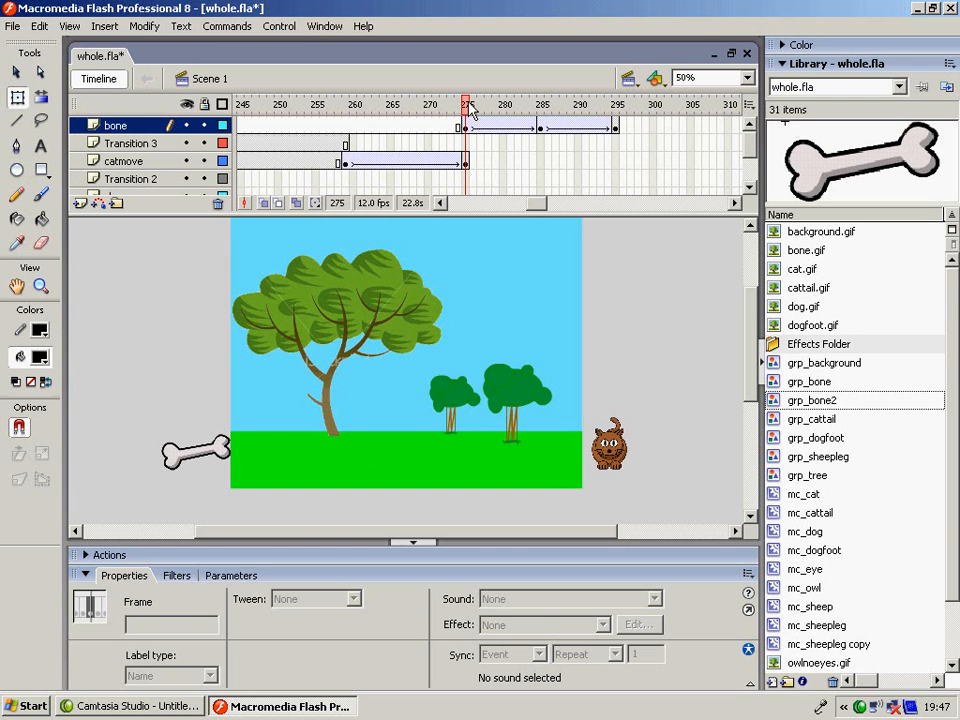
Add a new layer above the bone layer and name it "string".
left_click(79, 204)
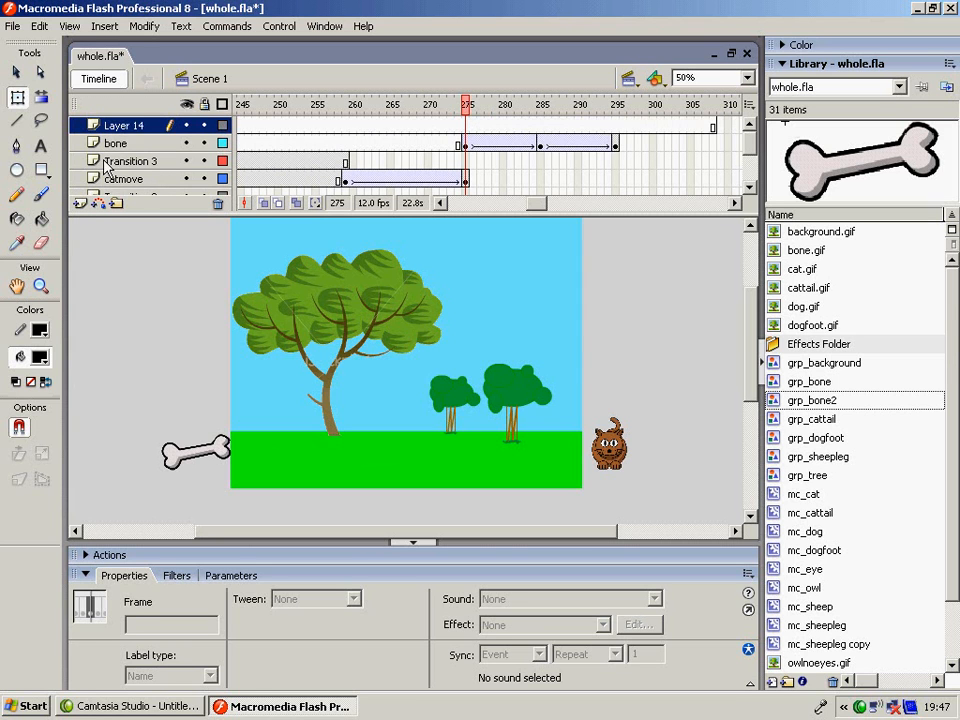
left_click(128, 128)
double_click(129, 127)
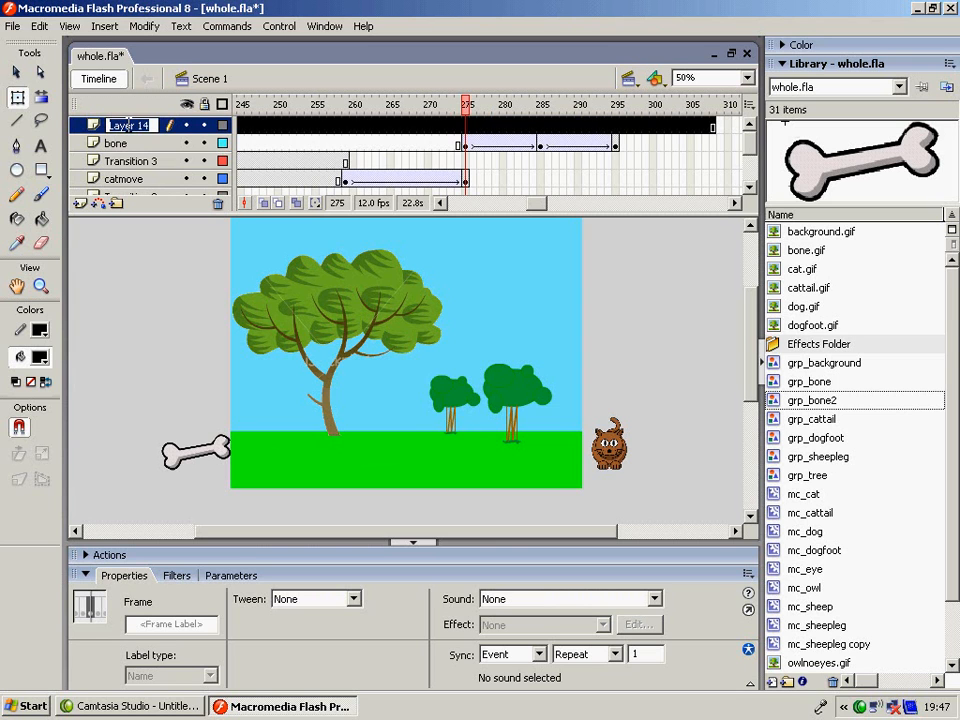
type("string")
Insert a keyframe at frame 275 on the string layer.
left_click(464, 126)
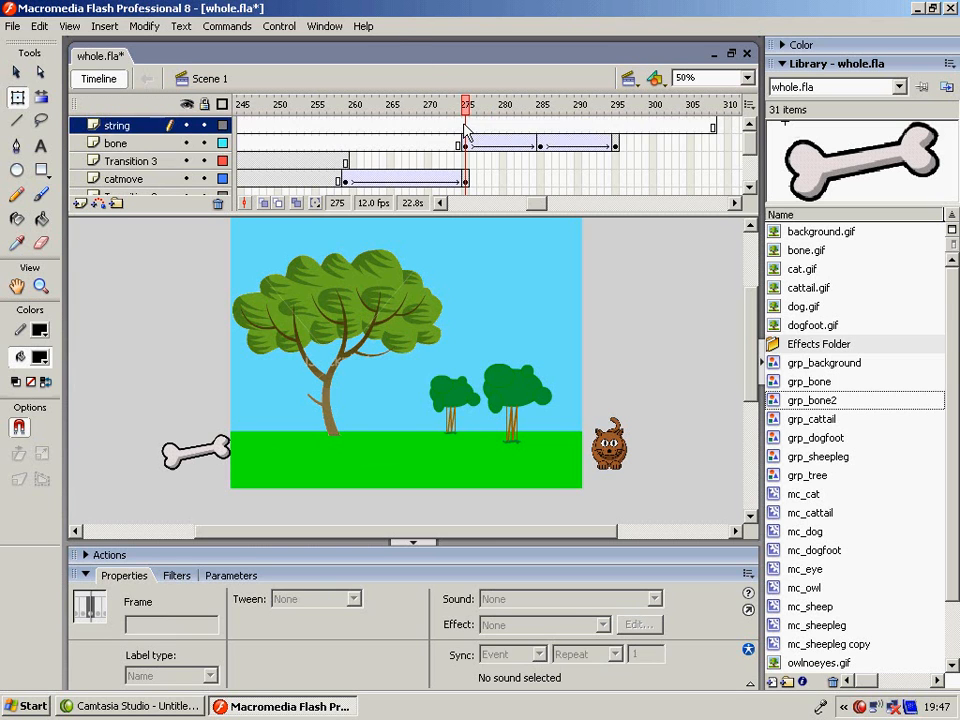
left_click(465, 127)
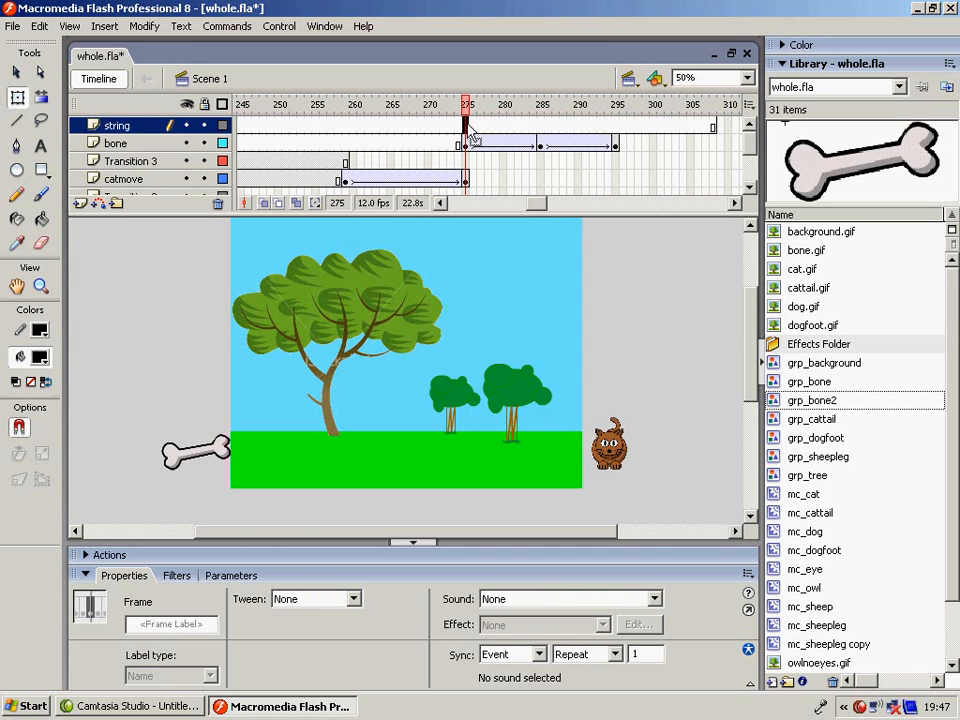
right_click(467, 132)
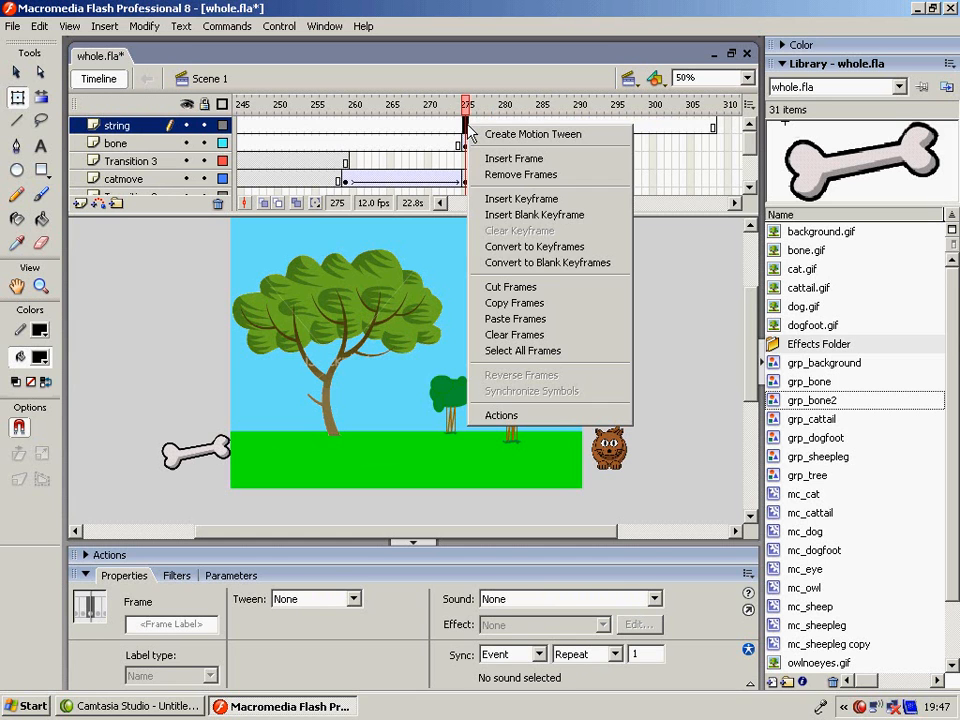
left_click(548, 201)
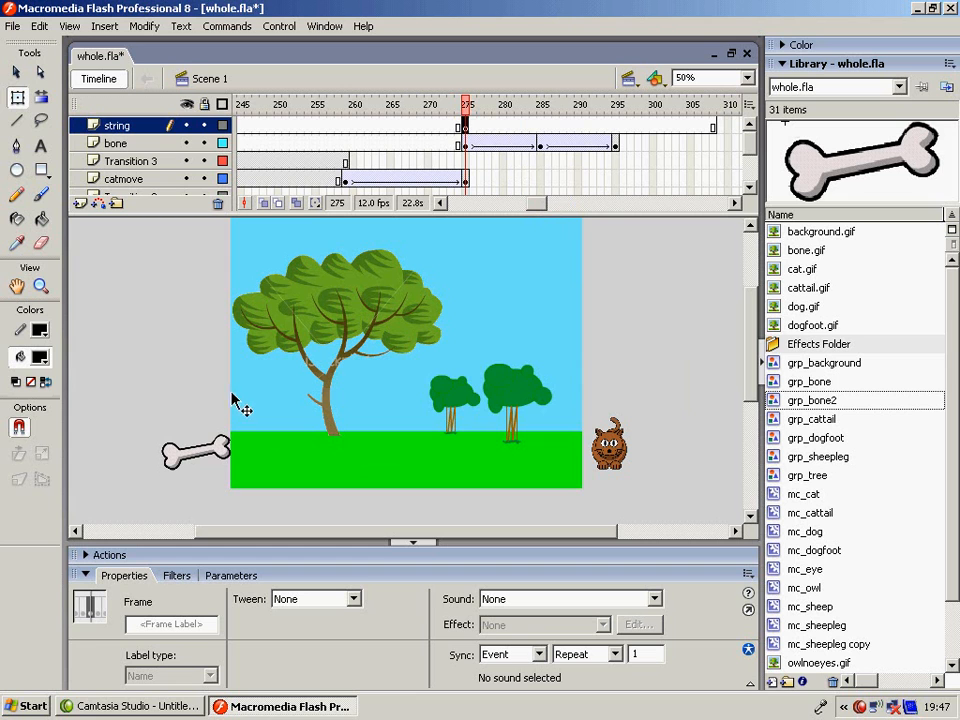
At frame 275, draw a wavy freehand string with the Pencil, about 147 px wide and 184 px high, ending at the bone's left end.
left_click(541, 127)
right_click(542, 127)
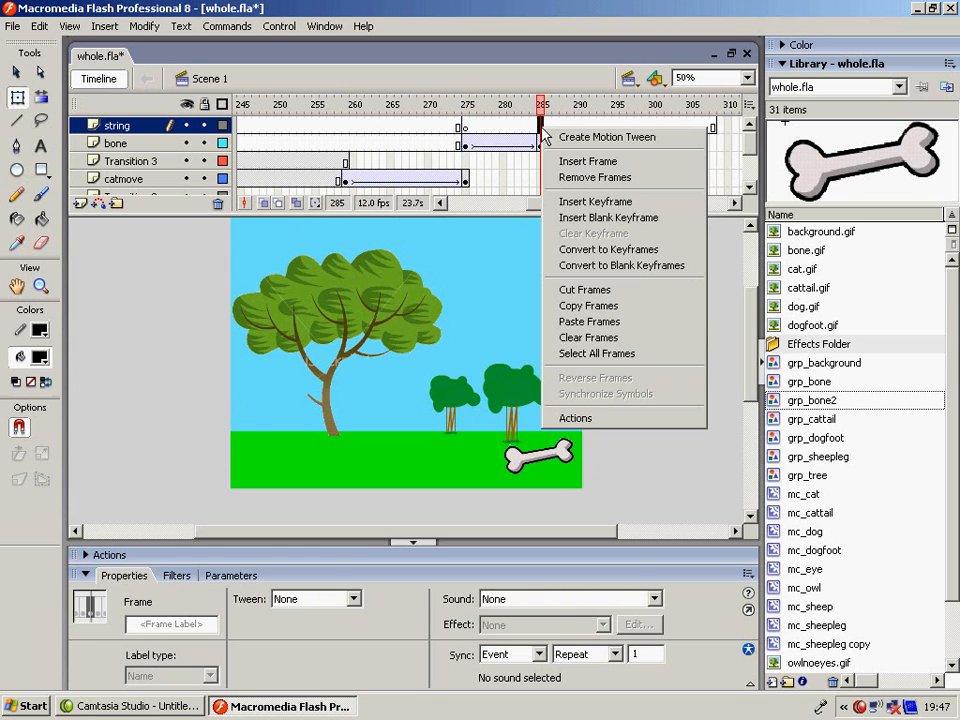
left_click(464, 128)
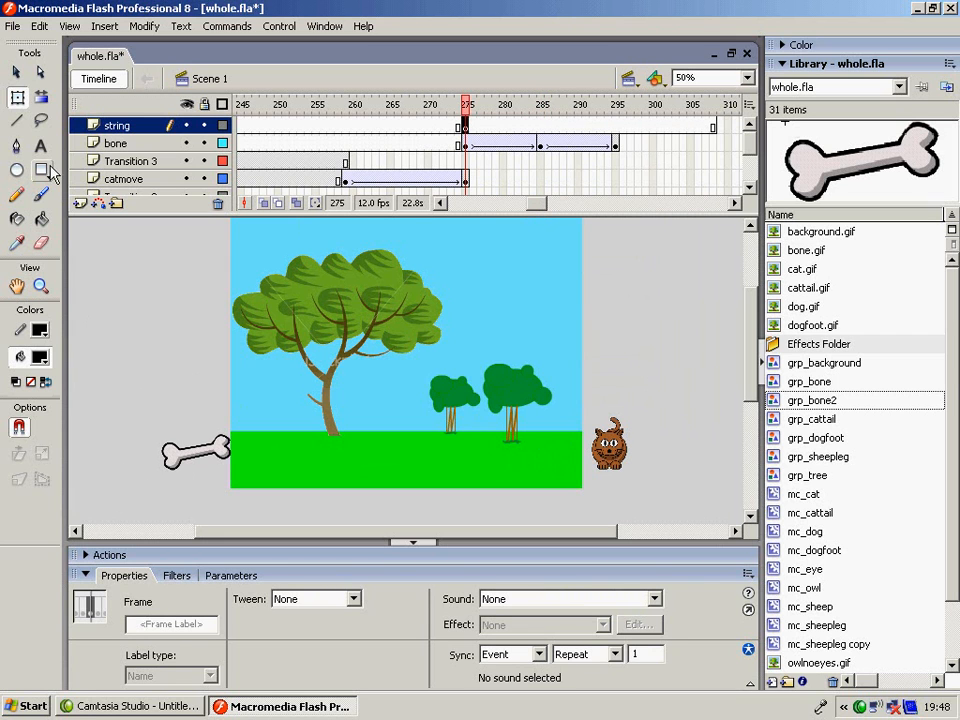
left_click(18, 197)
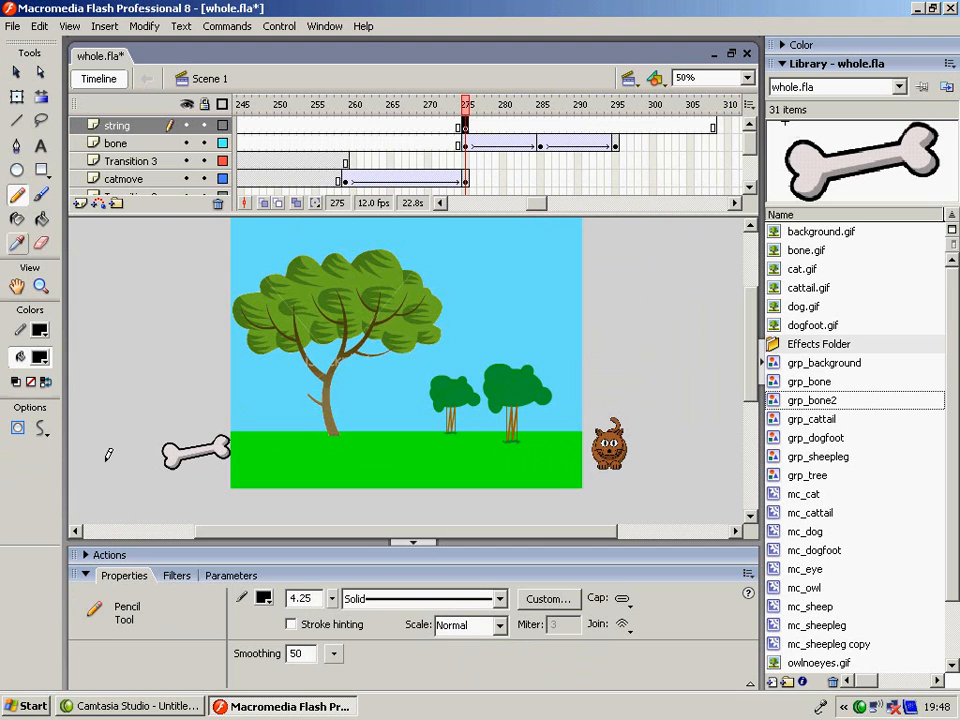
mouse_move(108, 455)
left_mouse_down()
mouse_move(113, 422)
mouse_move(115, 504)
mouse_move(122, 510)
mouse_move(130, 496)
mouse_move(137, 427)
mouse_move(151, 495)
mouse_move(172, 450)
left_mouse_up()
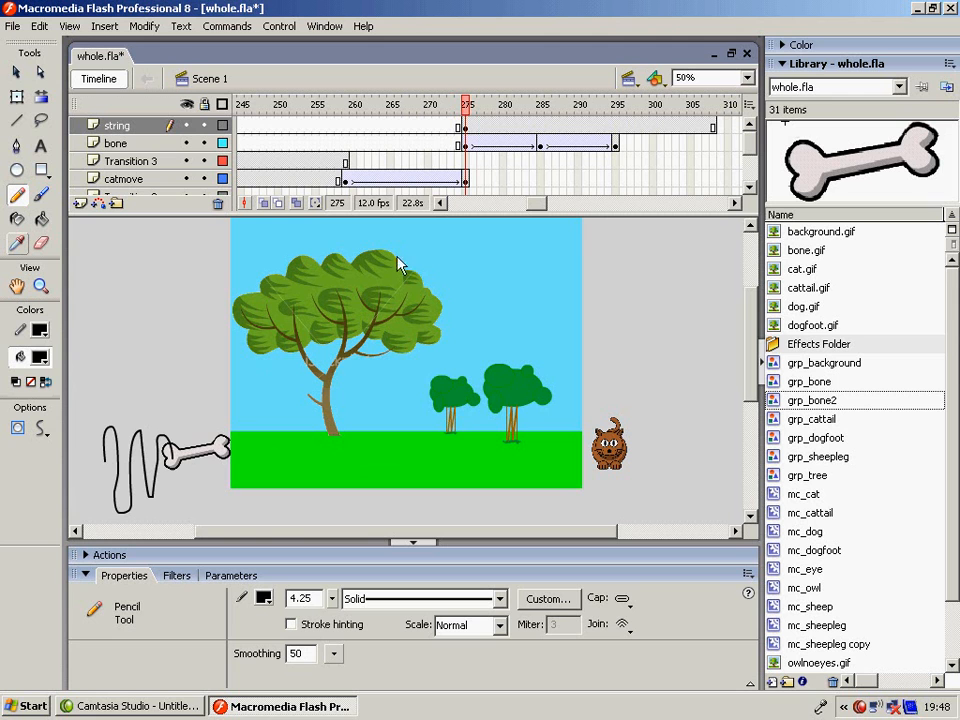
Insert a string keyframe at frame 285 and stretch the string to the bone, about 877 px wide, flattening it to about 12 px high.
left_click(541, 129)
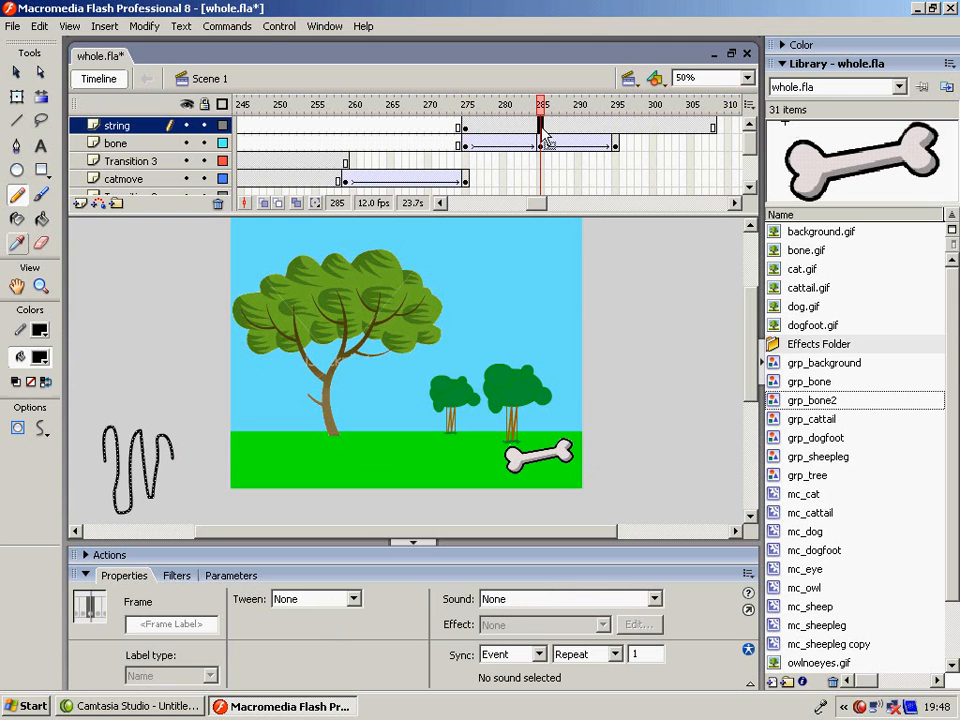
right_click(543, 134)
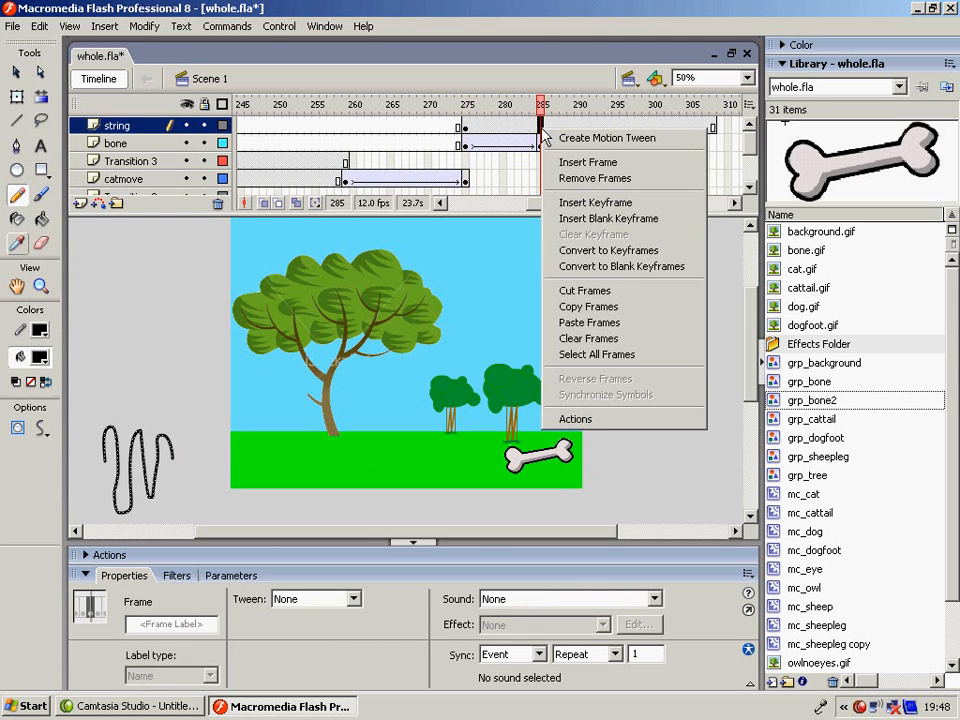
left_click(580, 204)
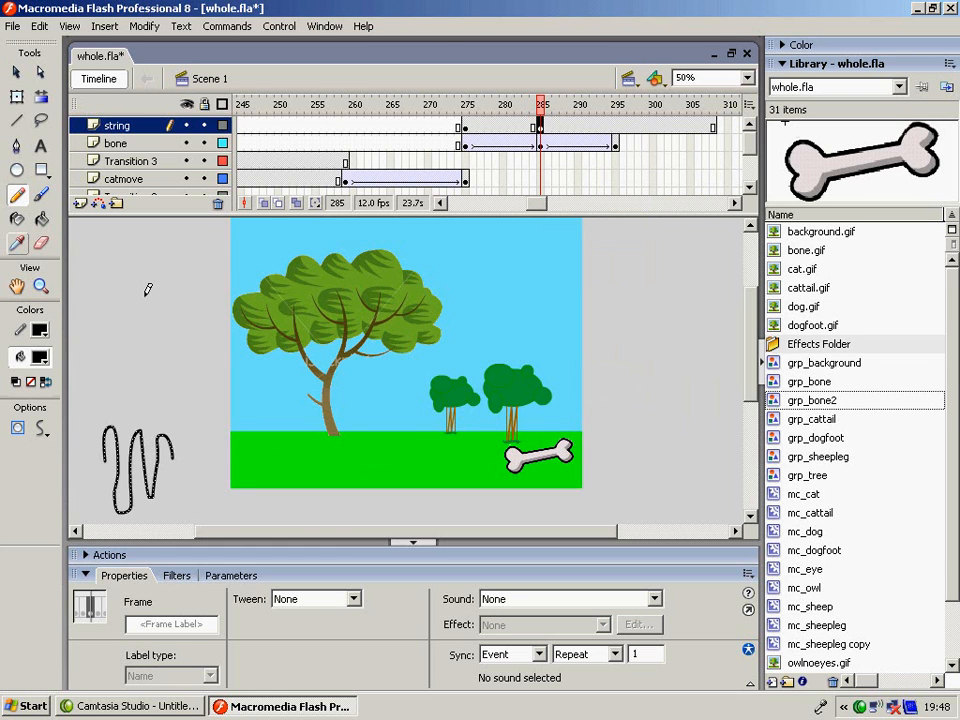
left_click(17, 96)
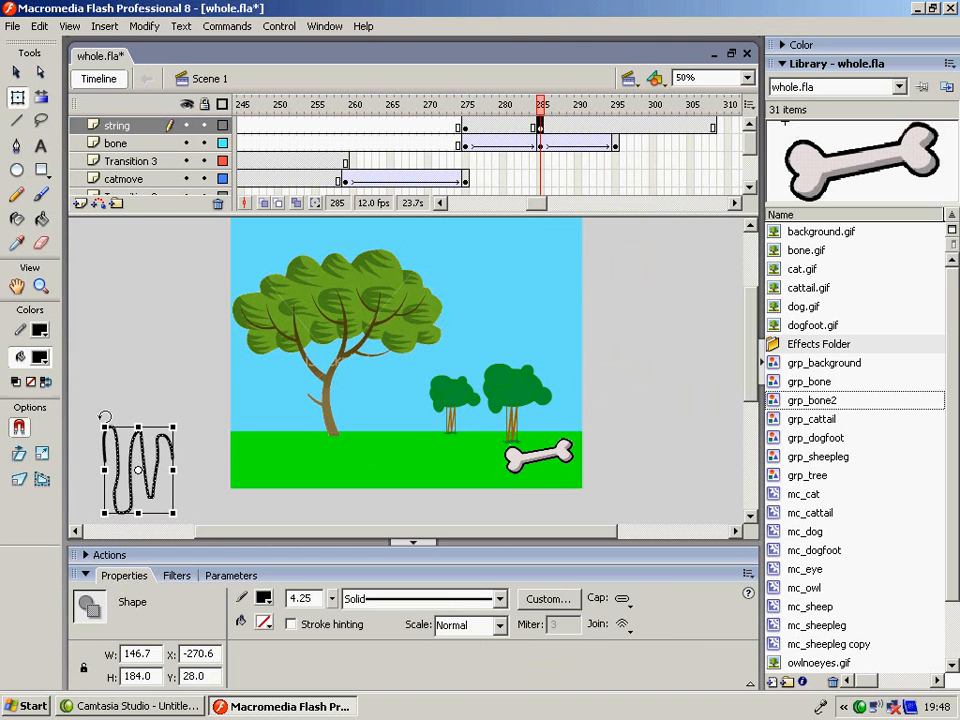
left_click_drag(173, 469, 512, 458)
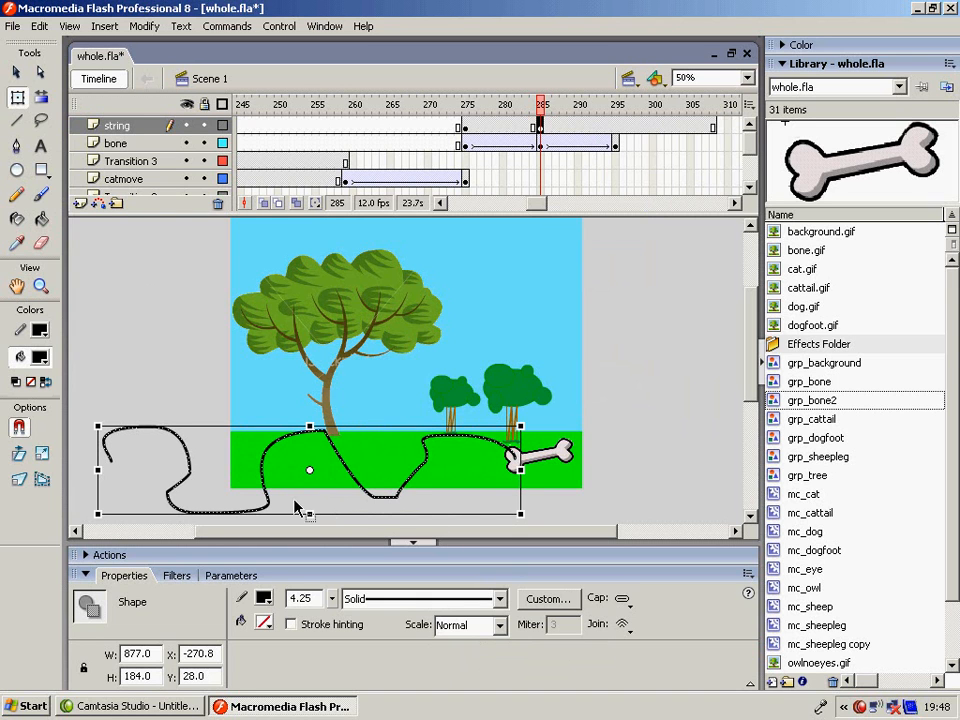
mouse_move(309, 512)
left_mouse_down()
mouse_move(310, 443)
mouse_move(310, 456)
left_mouse_up()
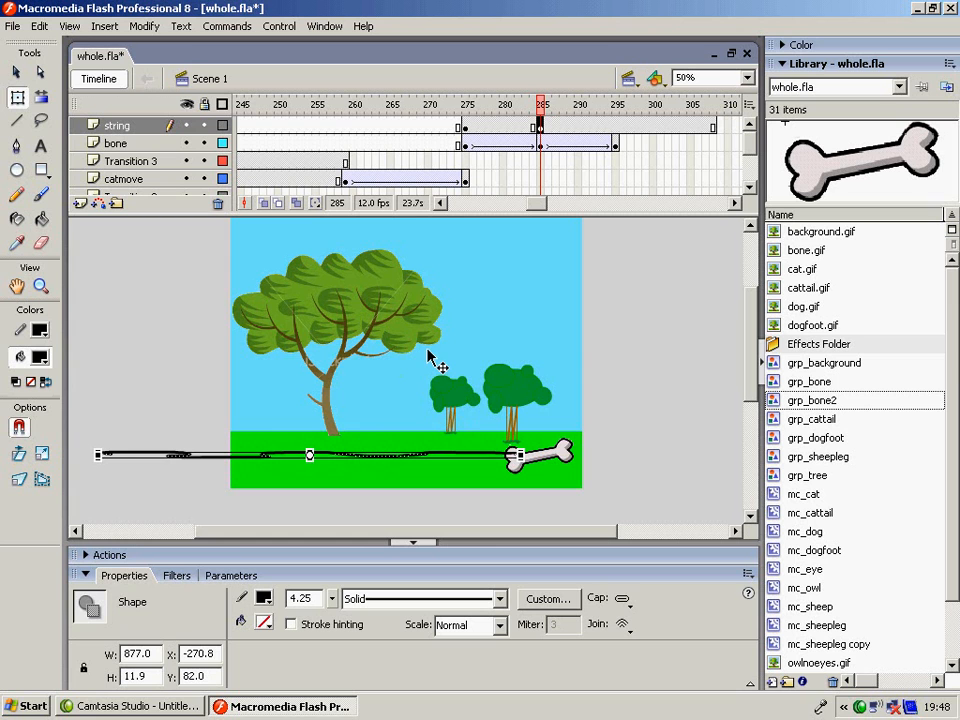
Insert a blank keyframe at frame 295 on the string layer.
left_click(615, 128)
right_click(616, 127)
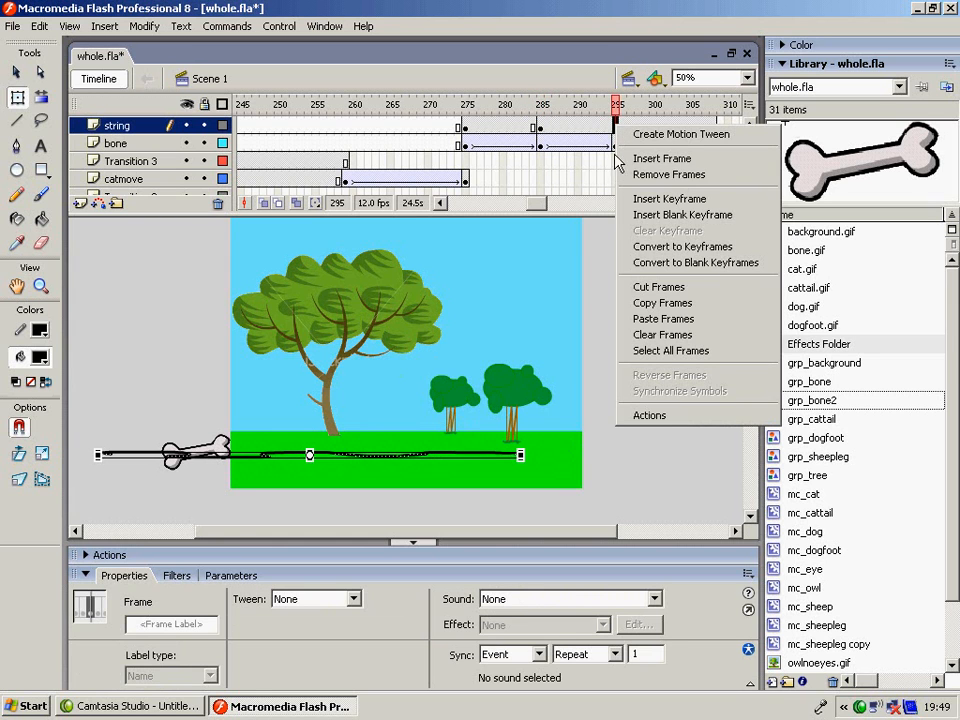
left_click(670, 199)
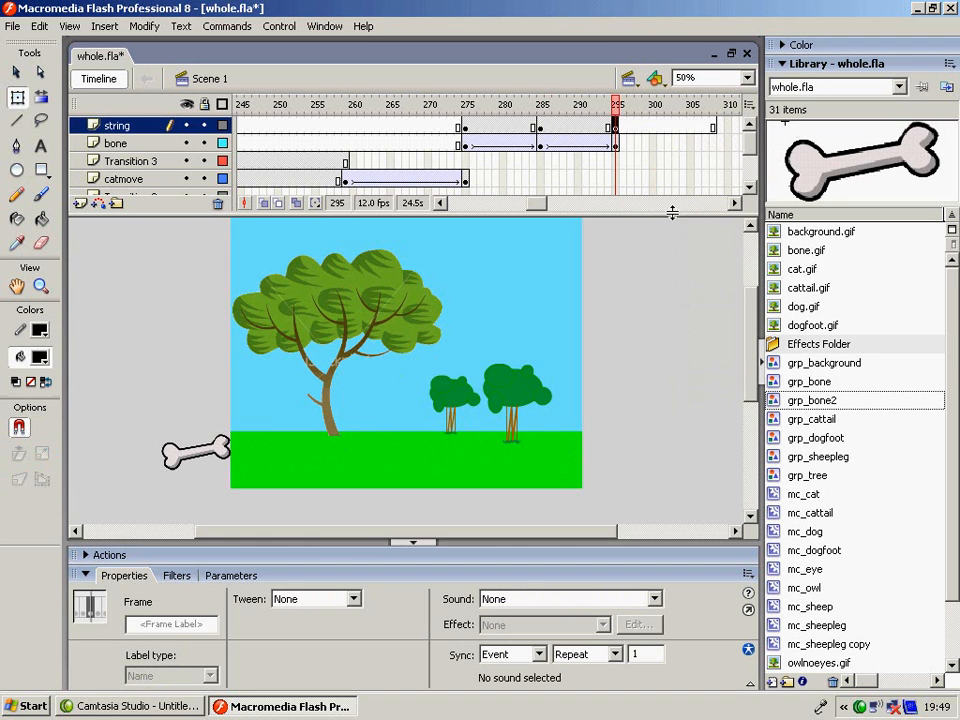
Copy the wavy string from frame 275 and paste it into the string layer's frame 295.
left_click(465, 128)
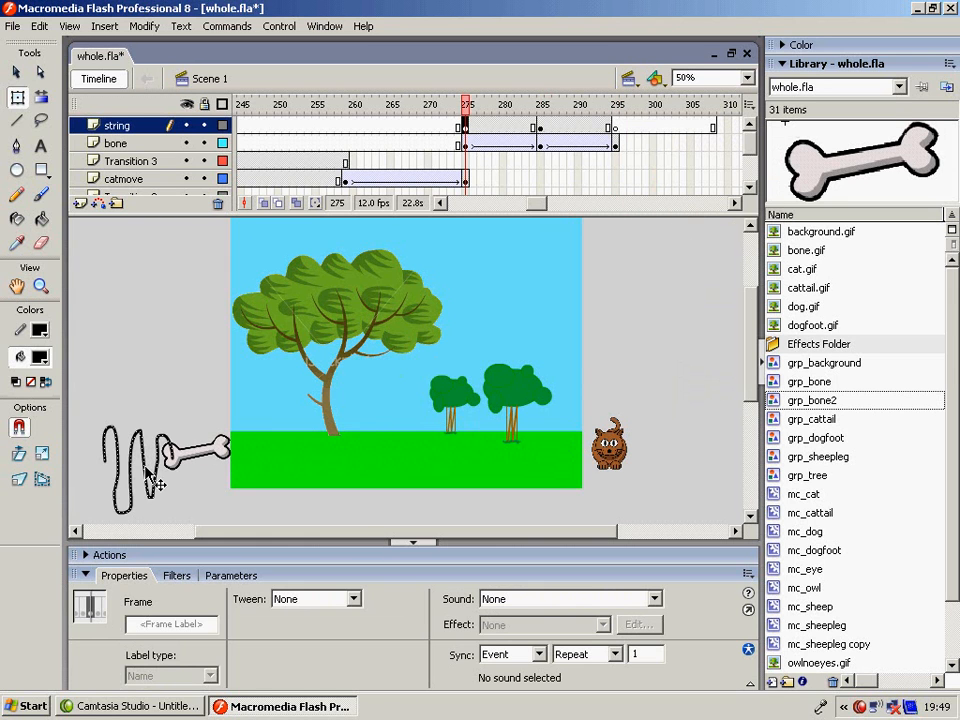
left_click(155, 483)
right_click(150, 465)
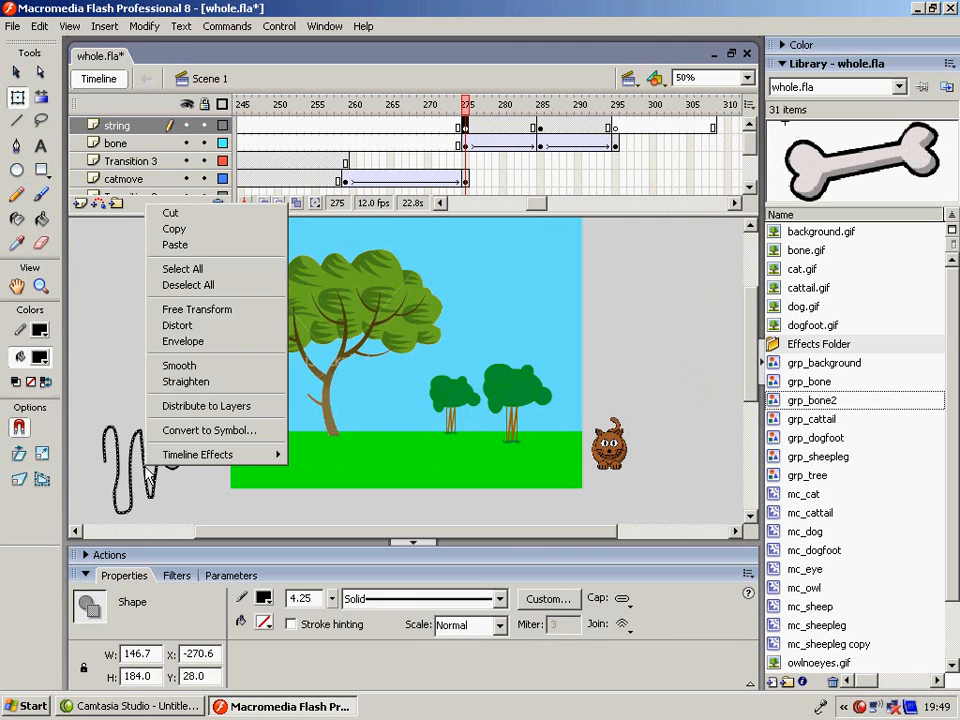
left_click(204, 233)
left_click(615, 128)
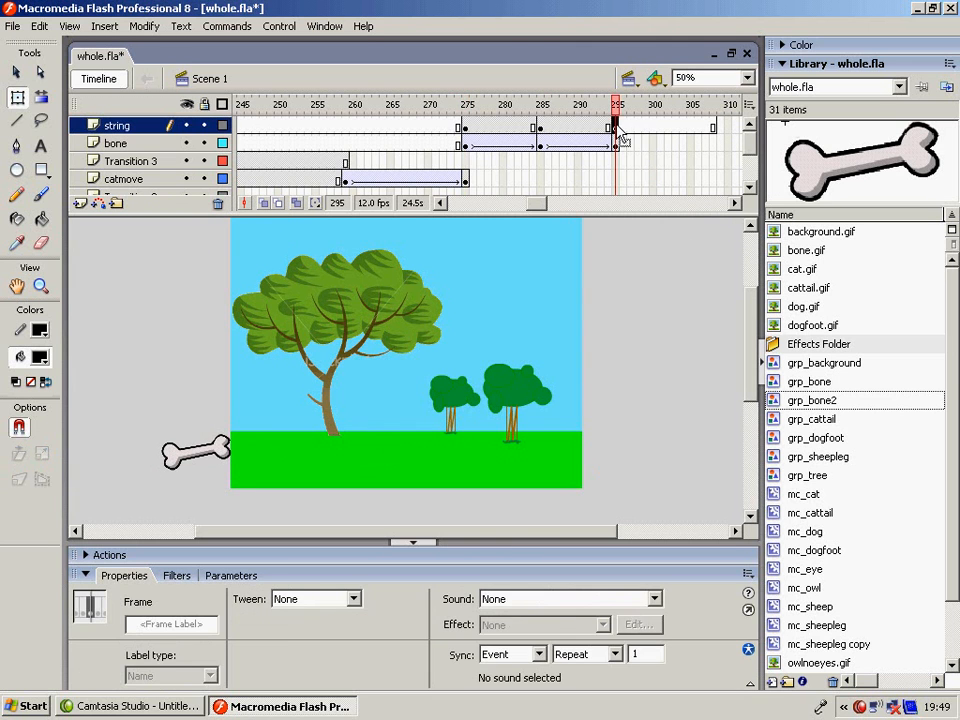
right_click(149, 426)
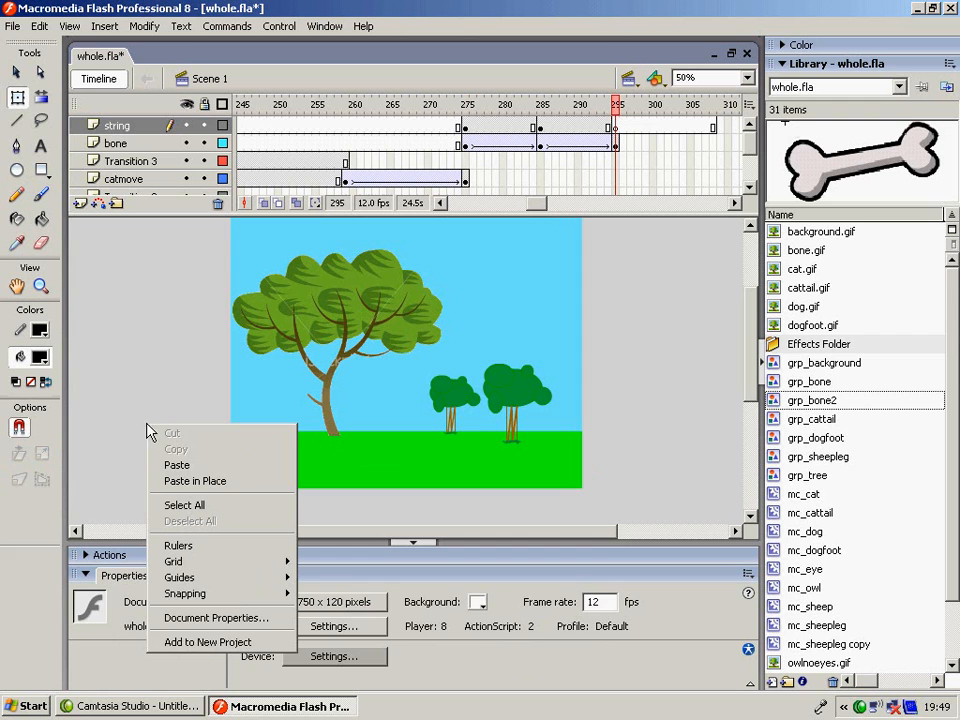
left_click(193, 468)
Apply a Shape tween to both string spans, from frame 275 to 285 and from 285 to 295.
left_click(504, 129)
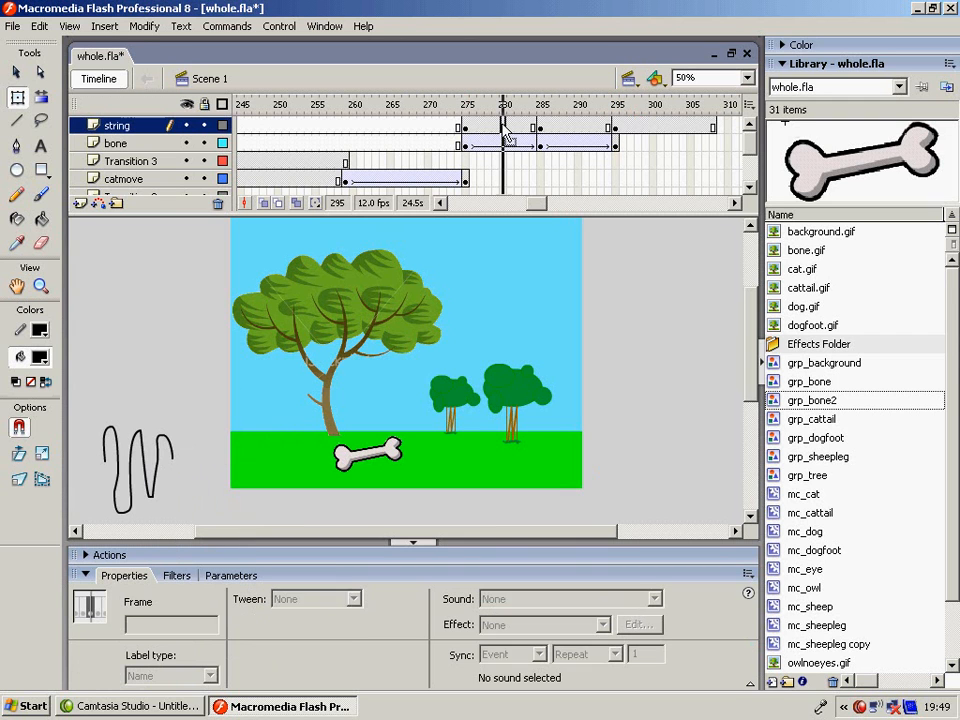
left_click(504, 128)
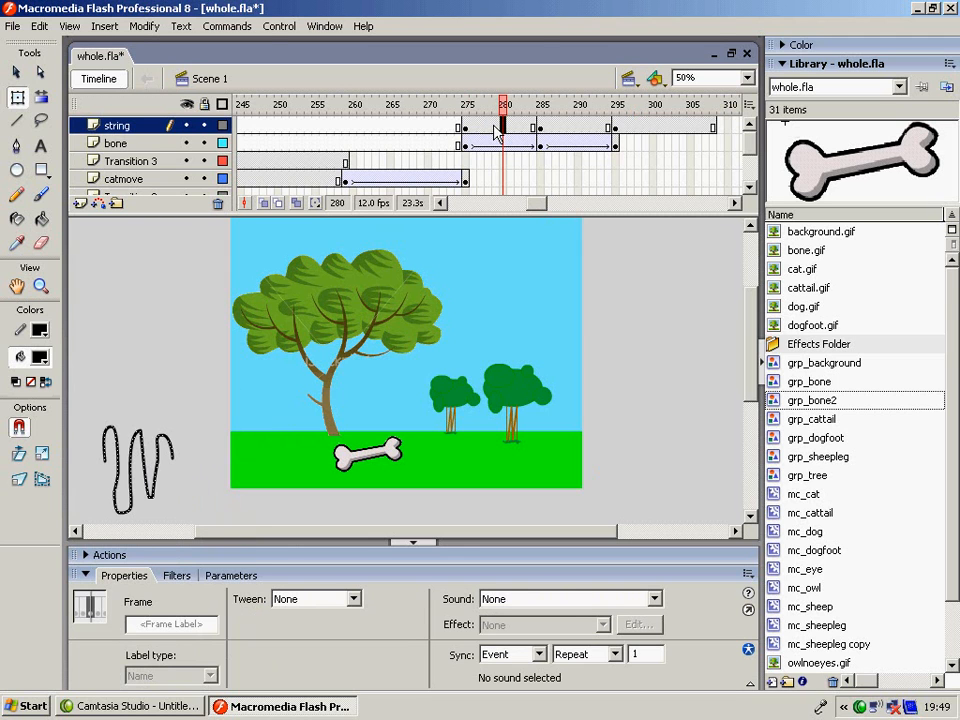
left_click_drag(488, 129, 577, 133)
left_click(353, 600)
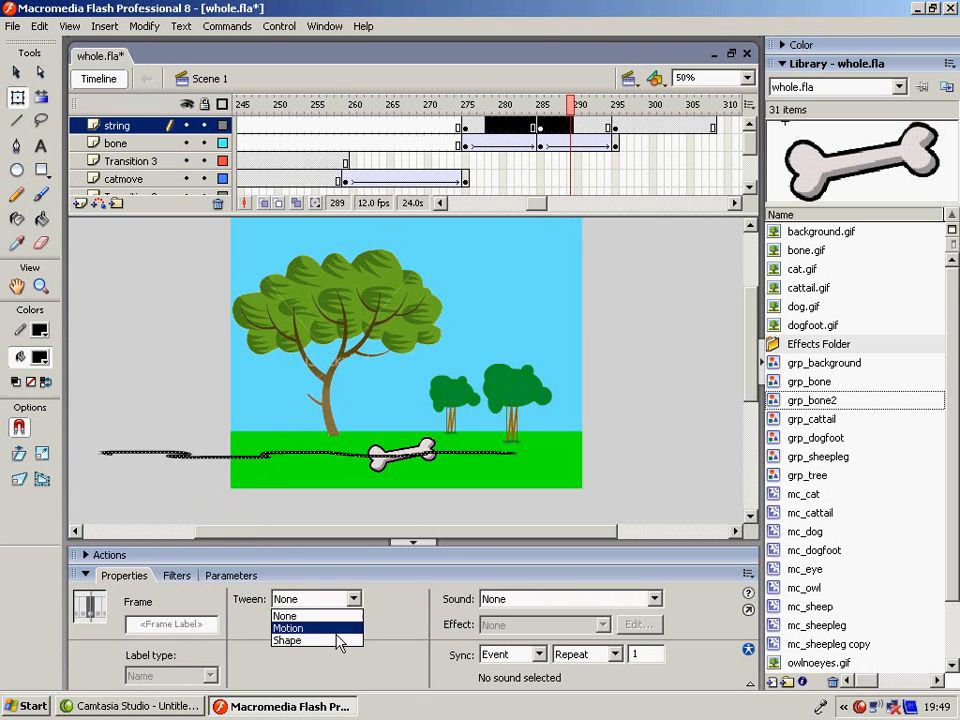
left_click(337, 641)
Play the animation repeatedly from about frame 274 to preview the string moving with the bone.
left_click(466, 108)
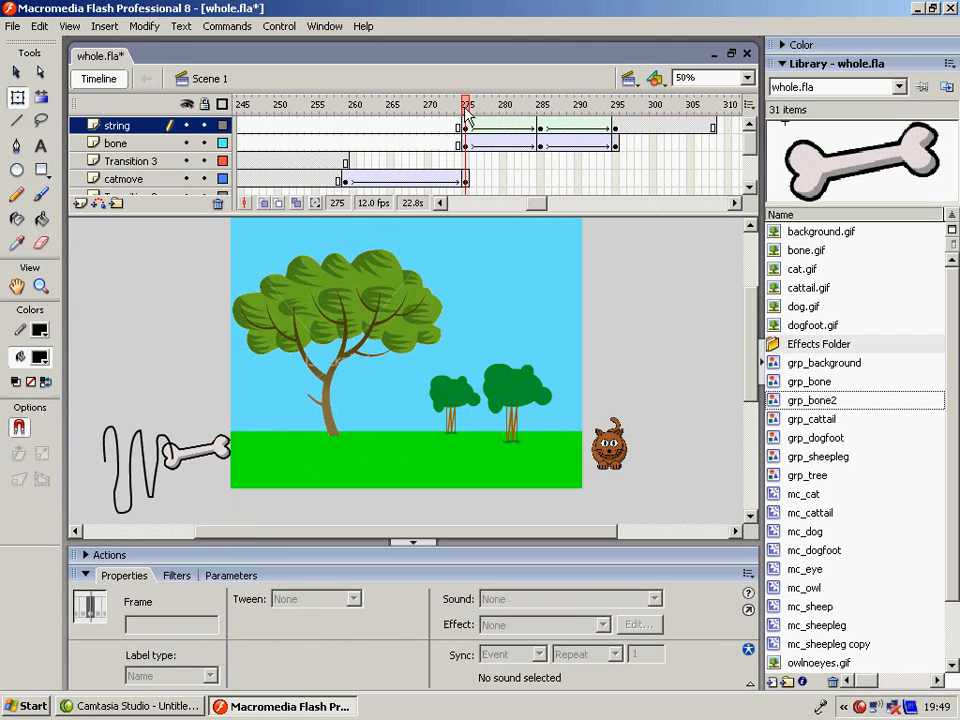
left_click(458, 109)
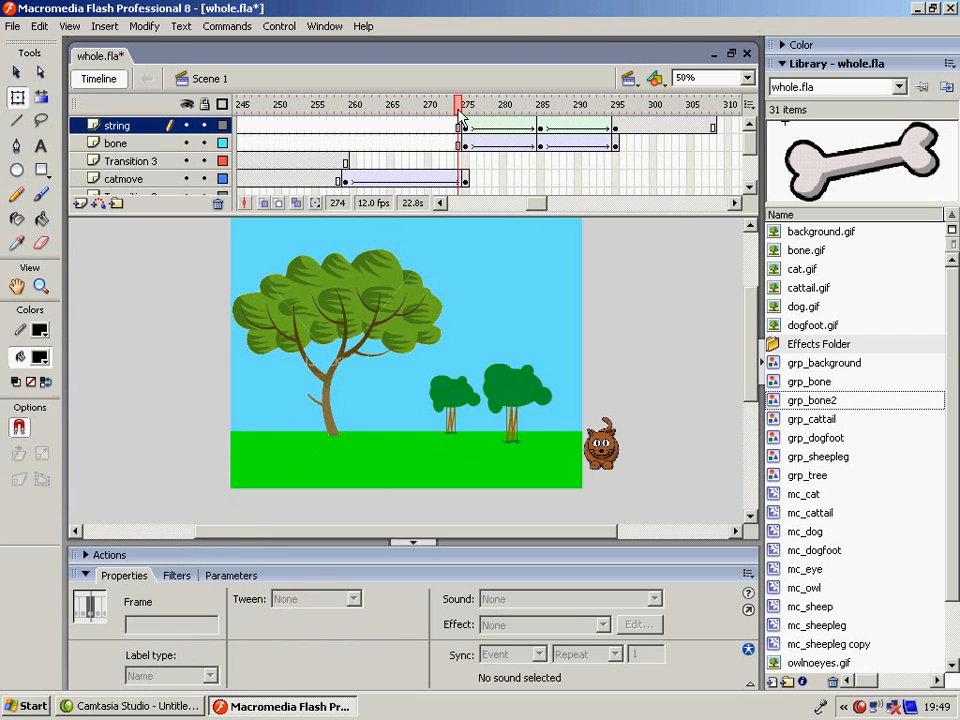
key("Return")
left_click(460, 110)
key("Return")
left_click(452, 110)
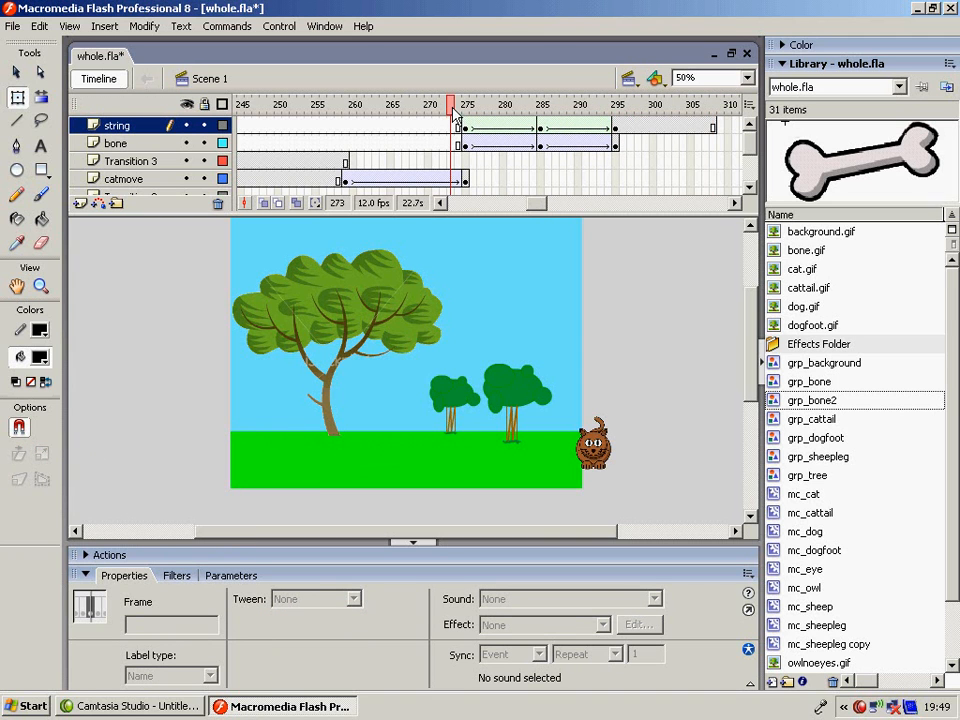
Compare the string's end with the bone's position at frames 275, 285 and 284.
left_click(467, 108)
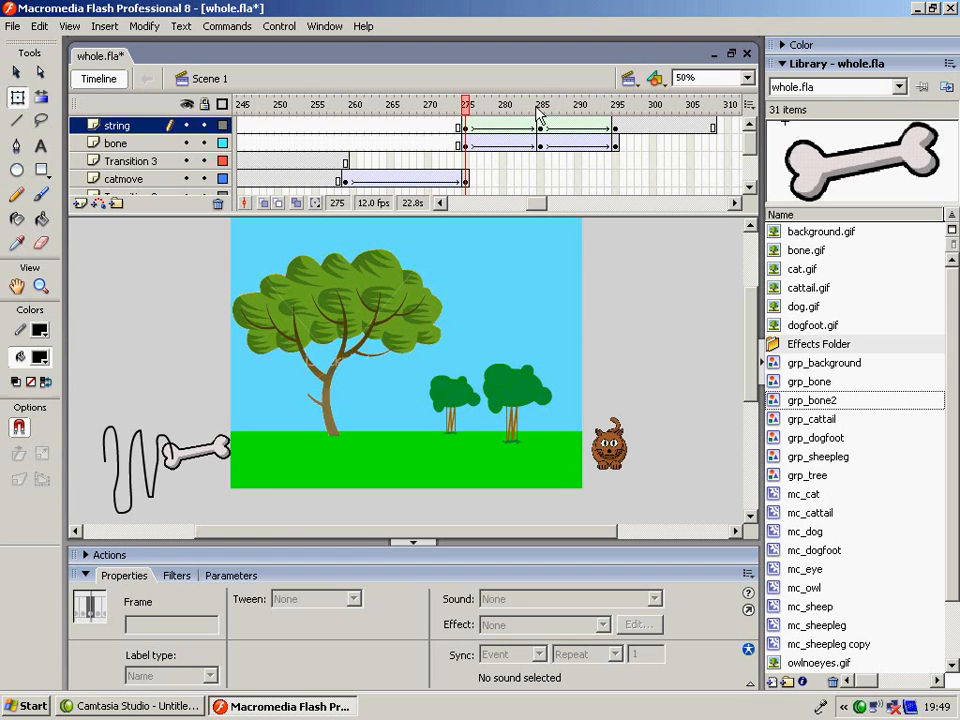
left_click(544, 112)
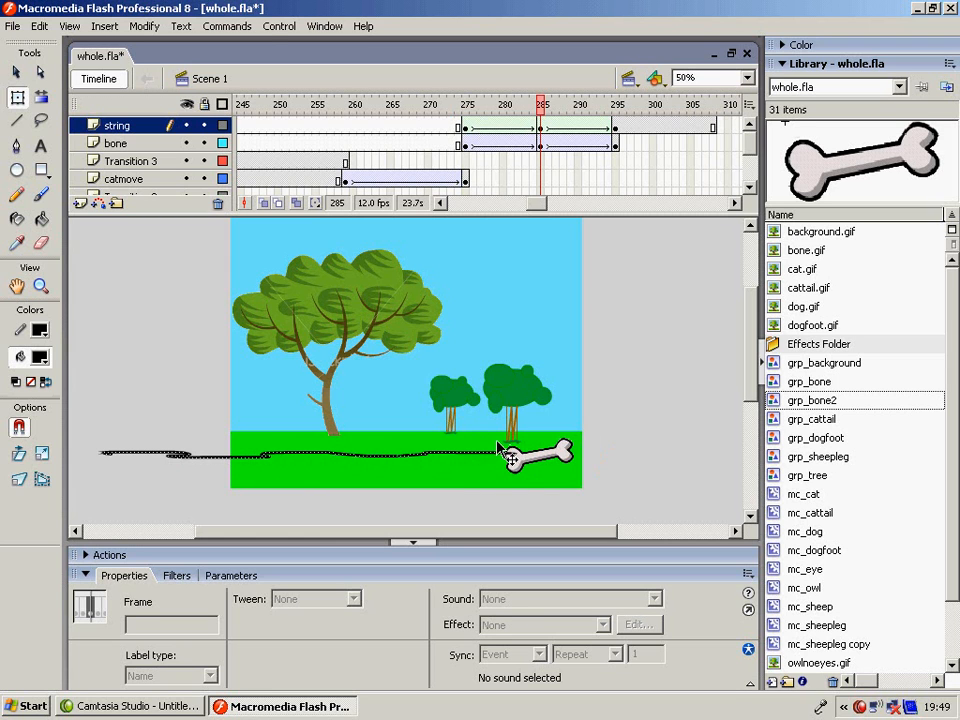
left_click(533, 143)
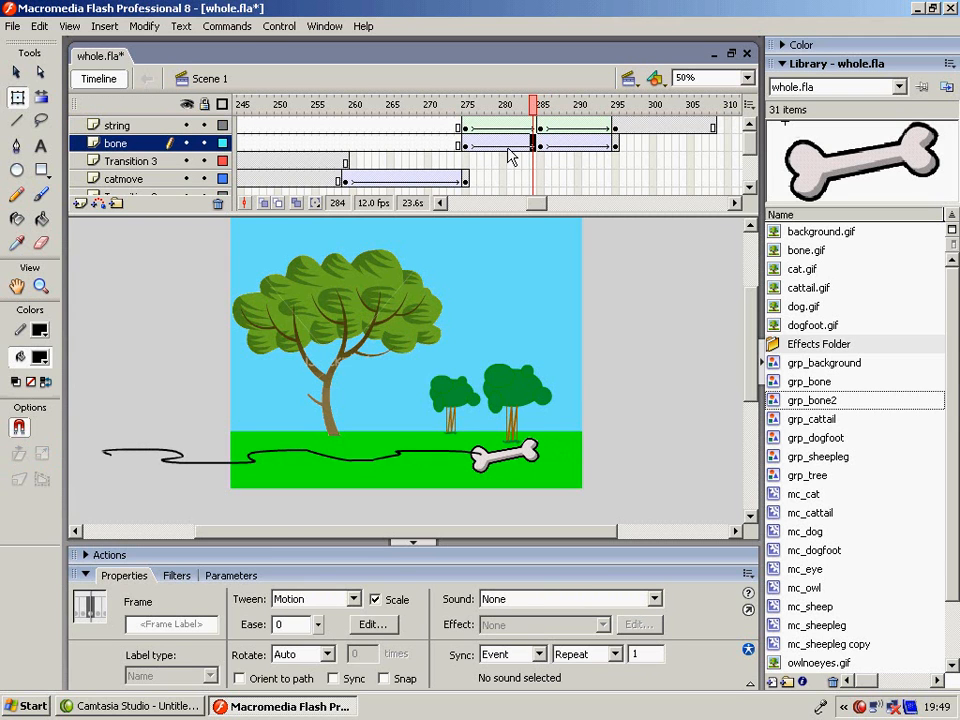
Set the ease to 100 (out) on the bone and string tweens between frames 275 and 285, and preview from frame 274.
left_click_drag(317, 626, 320, 572)
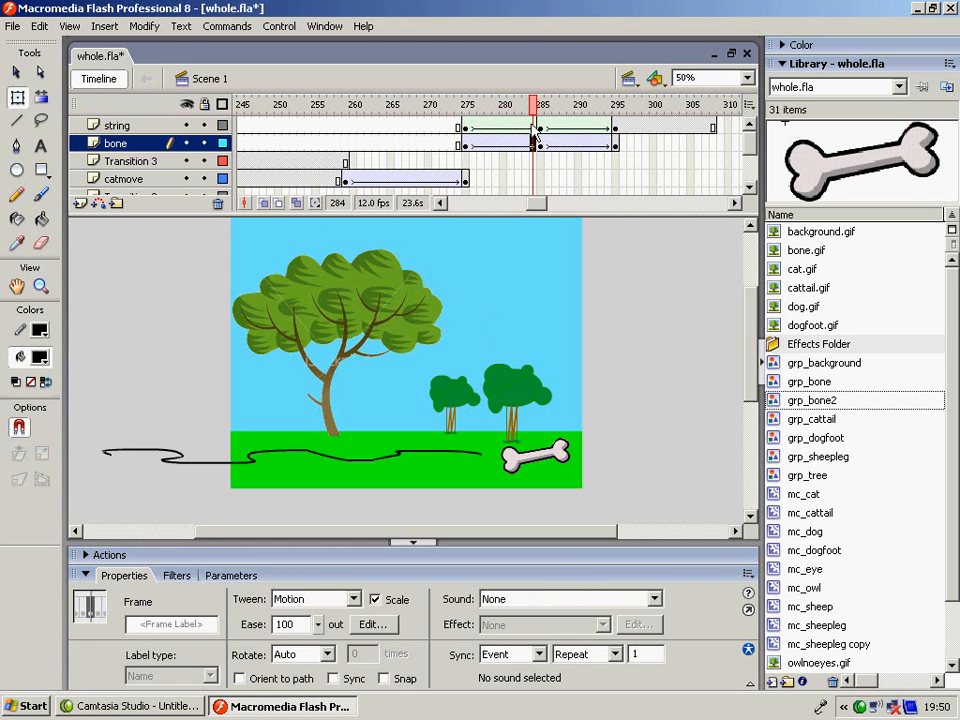
left_click(533, 126)
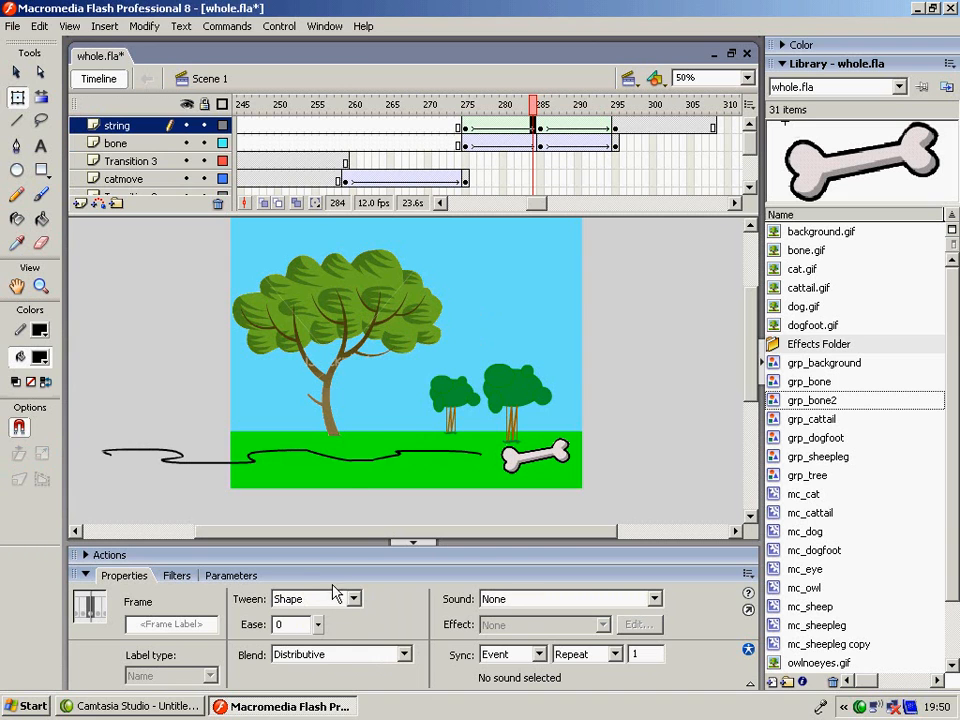
left_click_drag(317, 626, 316, 577)
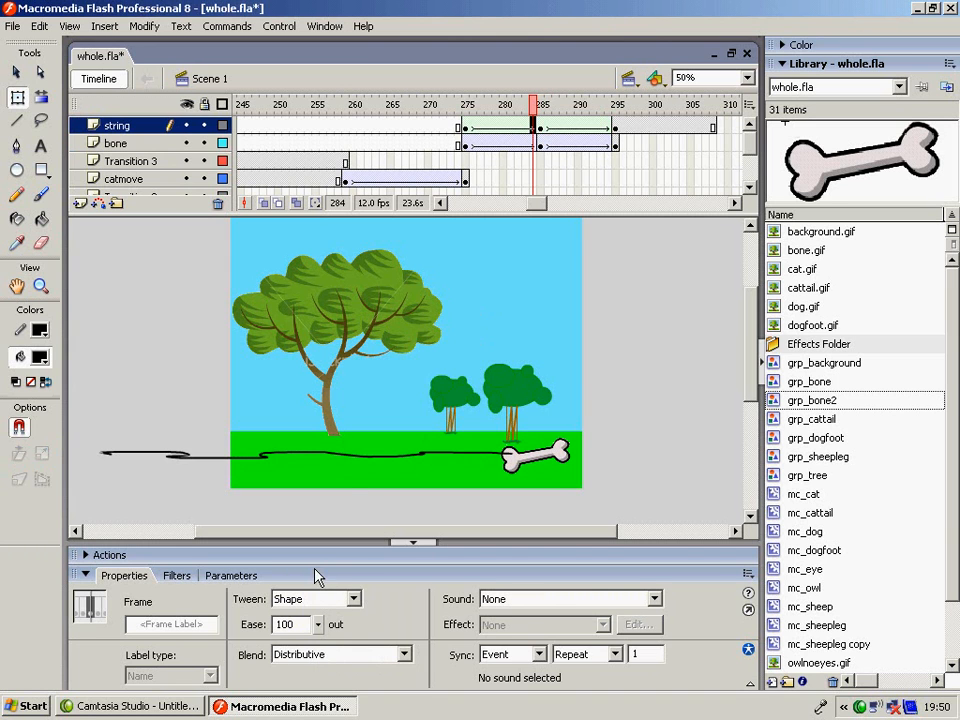
left_click(458, 105)
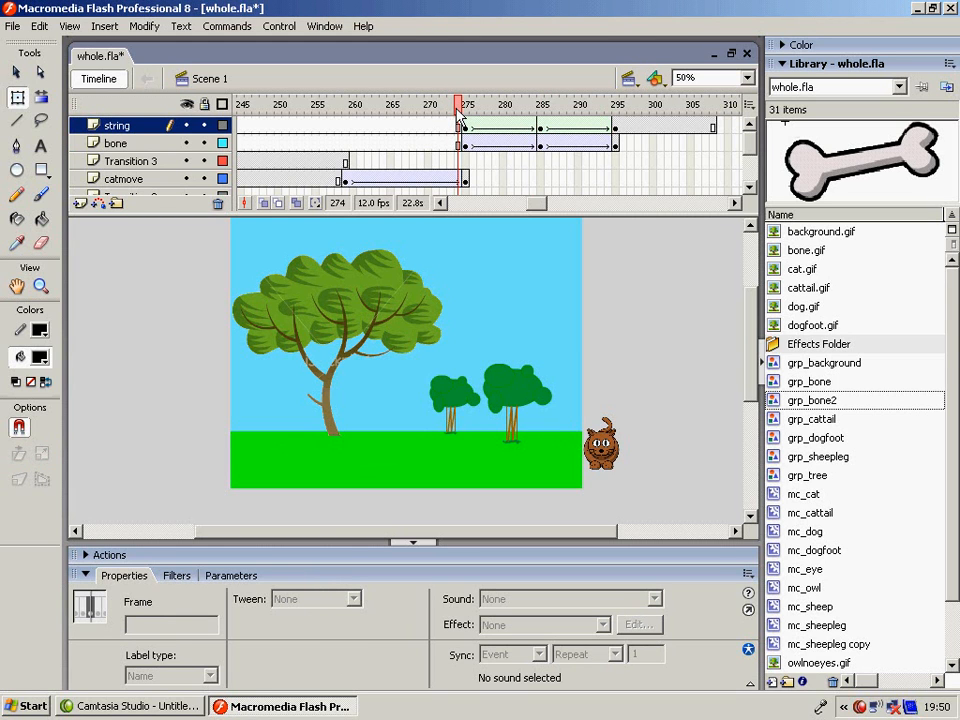
key("Return")
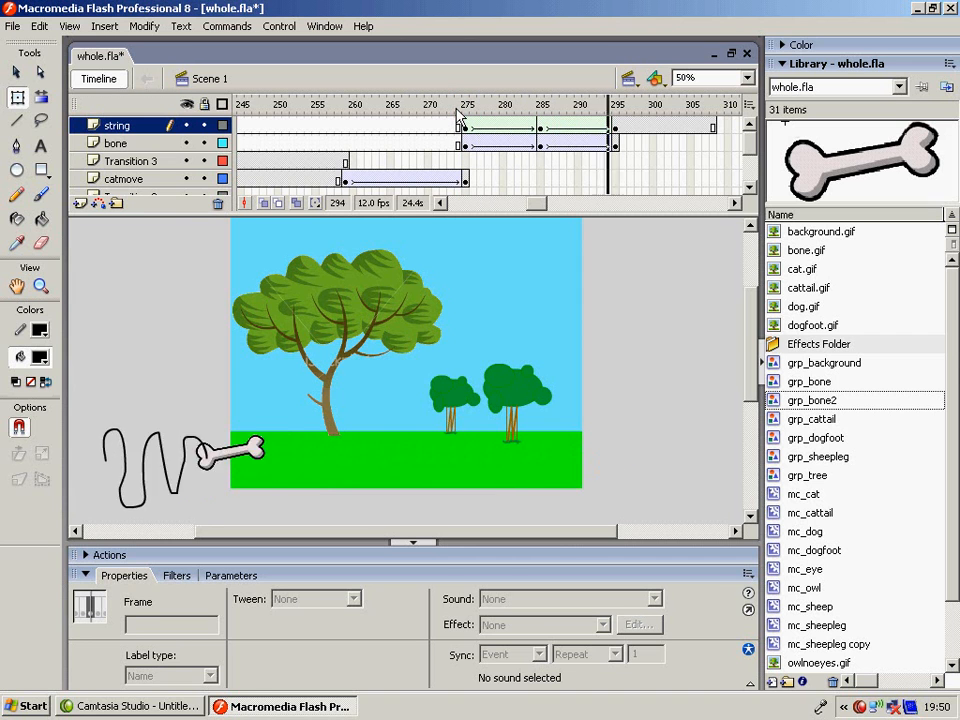
Set the ease to -100 (in) on the string and bone tweens between frames 285 and 295, and replay from frame 274.
left_click(609, 130)
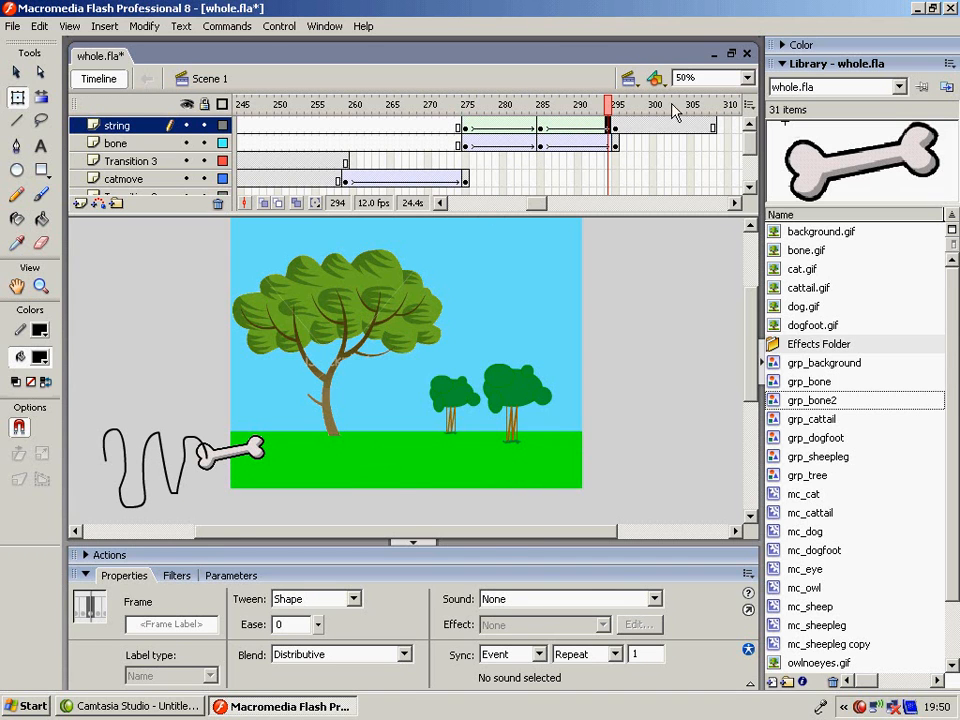
left_click(318, 625)
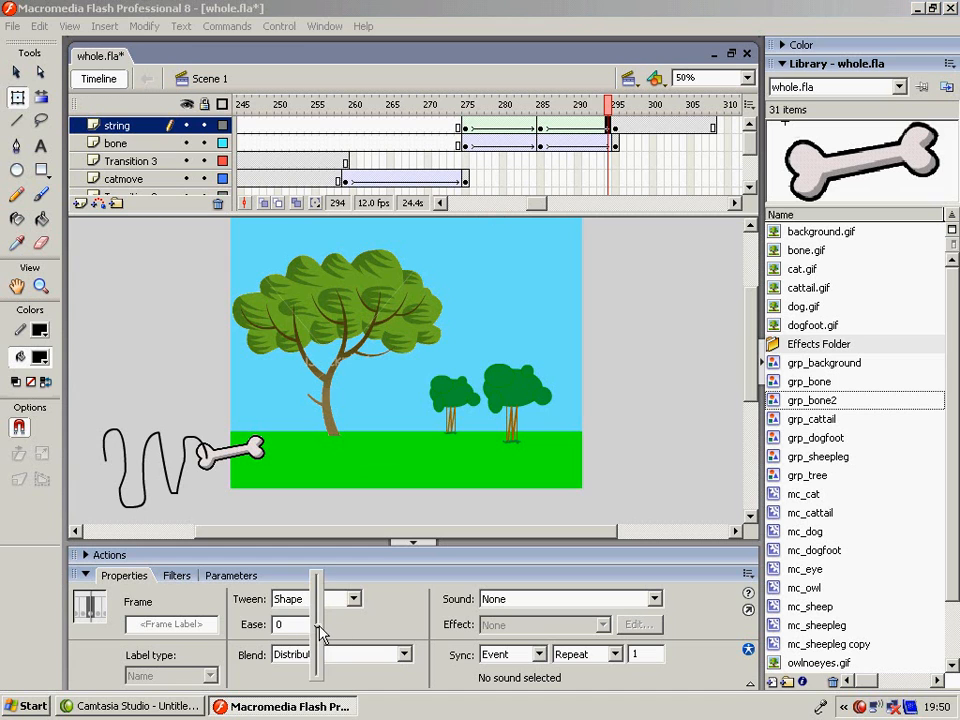
left_click_drag(320, 630, 318, 691)
left_click(608, 145)
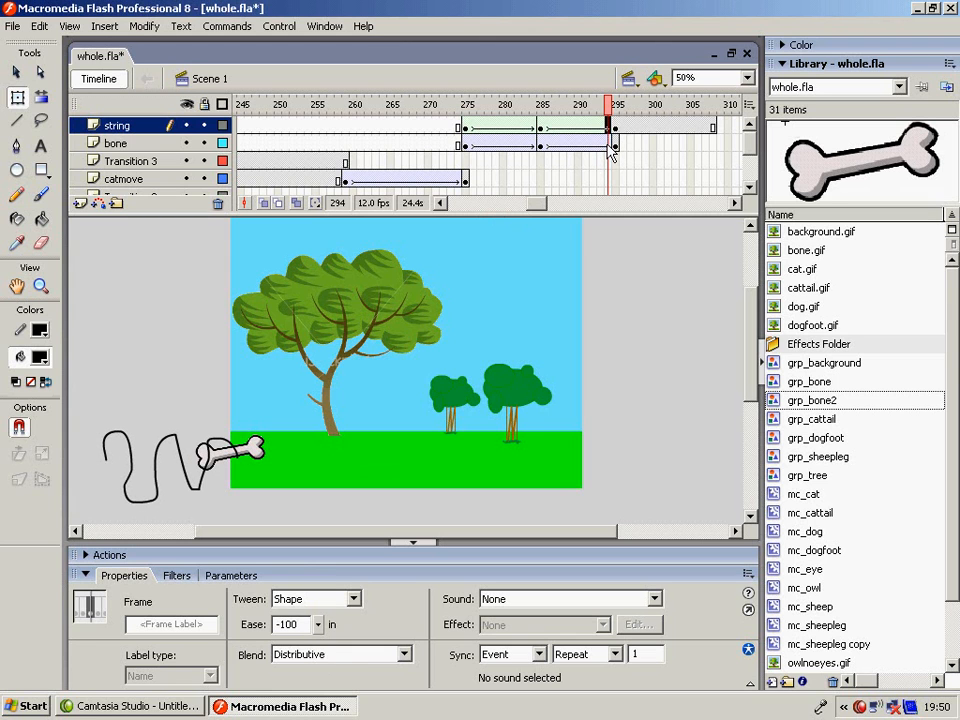
left_click(610, 145)
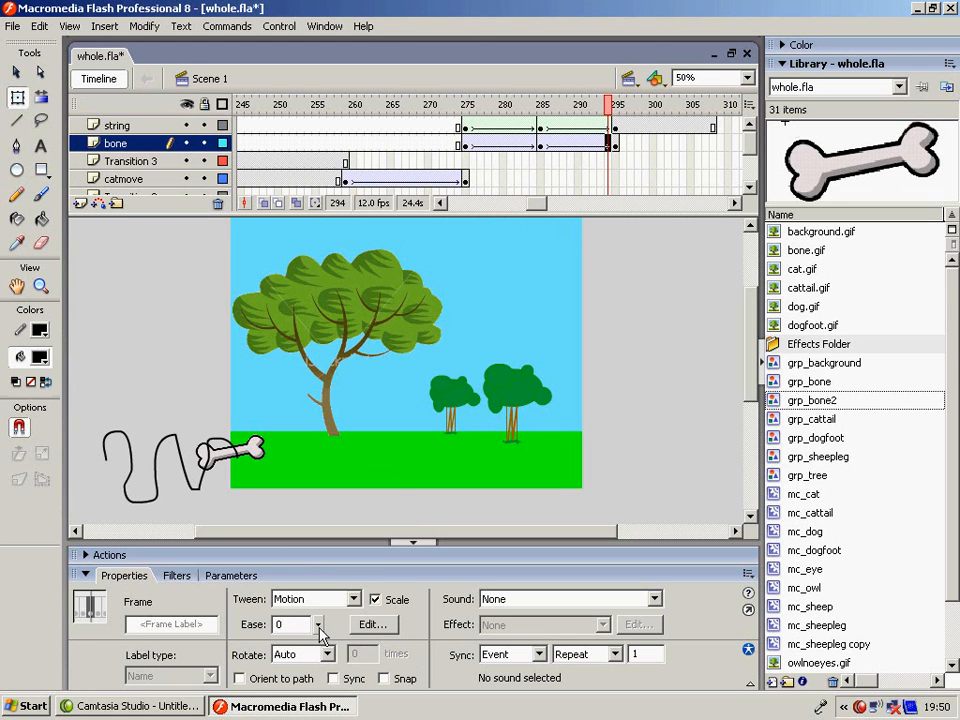
left_click_drag(319, 625, 322, 683)
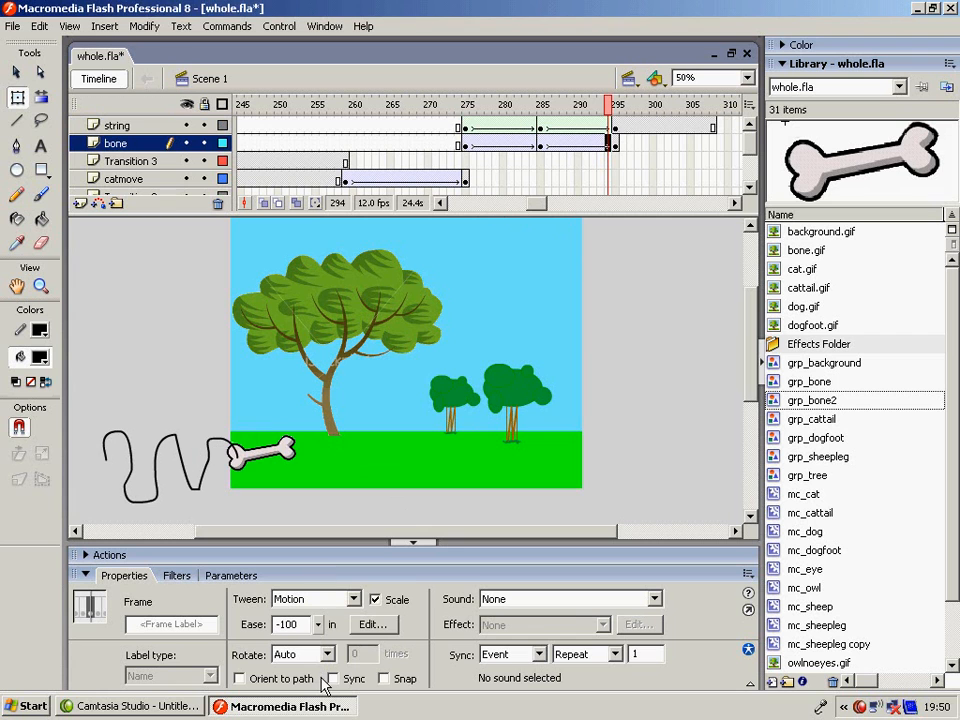
left_click(459, 106)
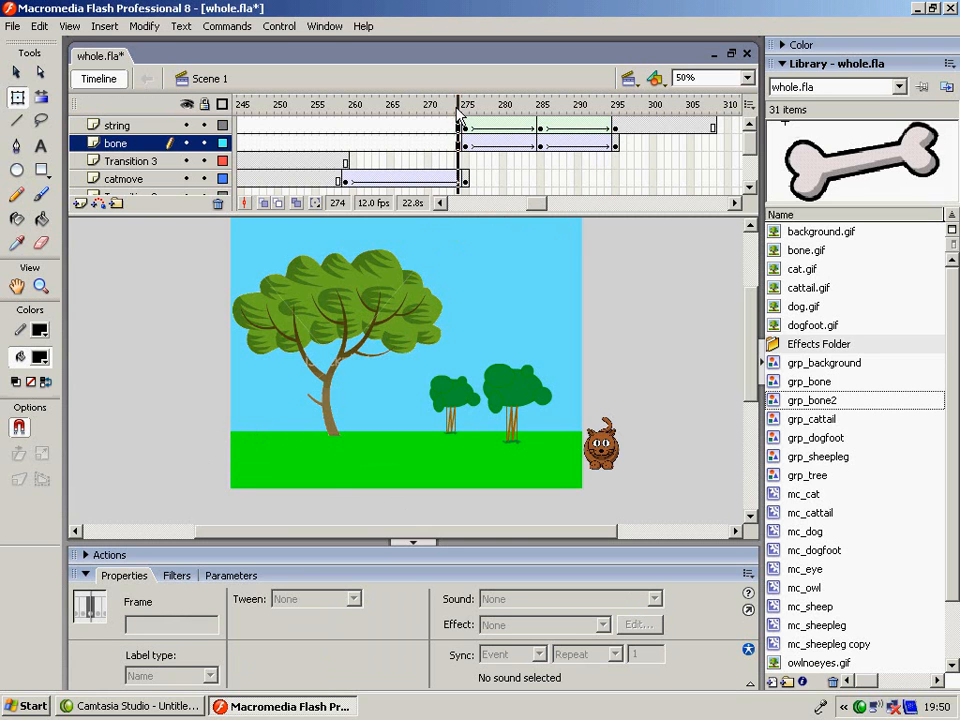
key("Return")
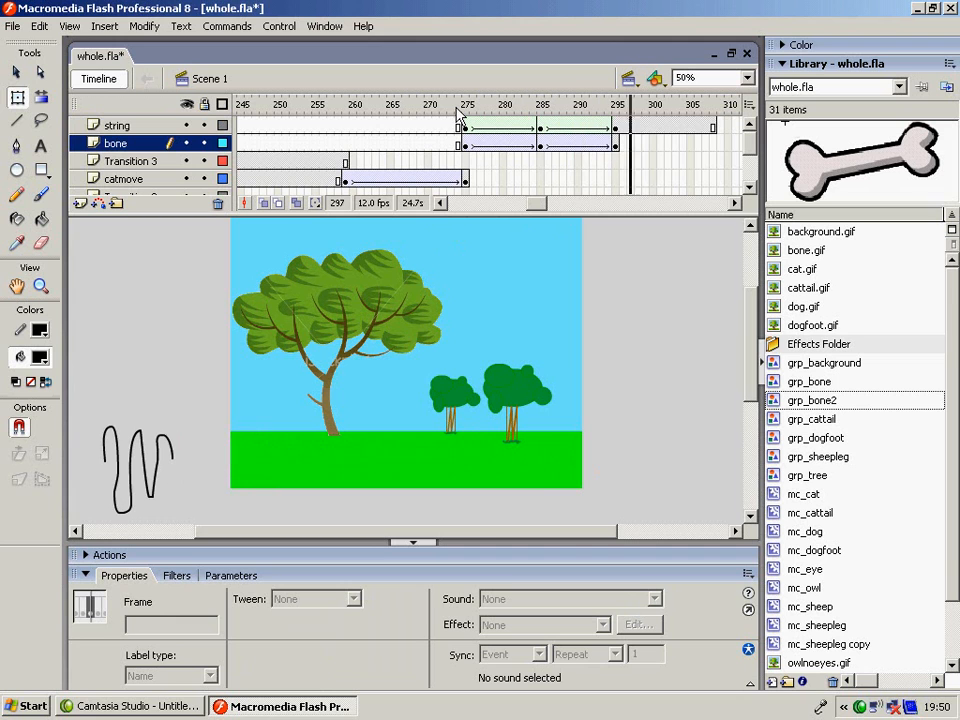